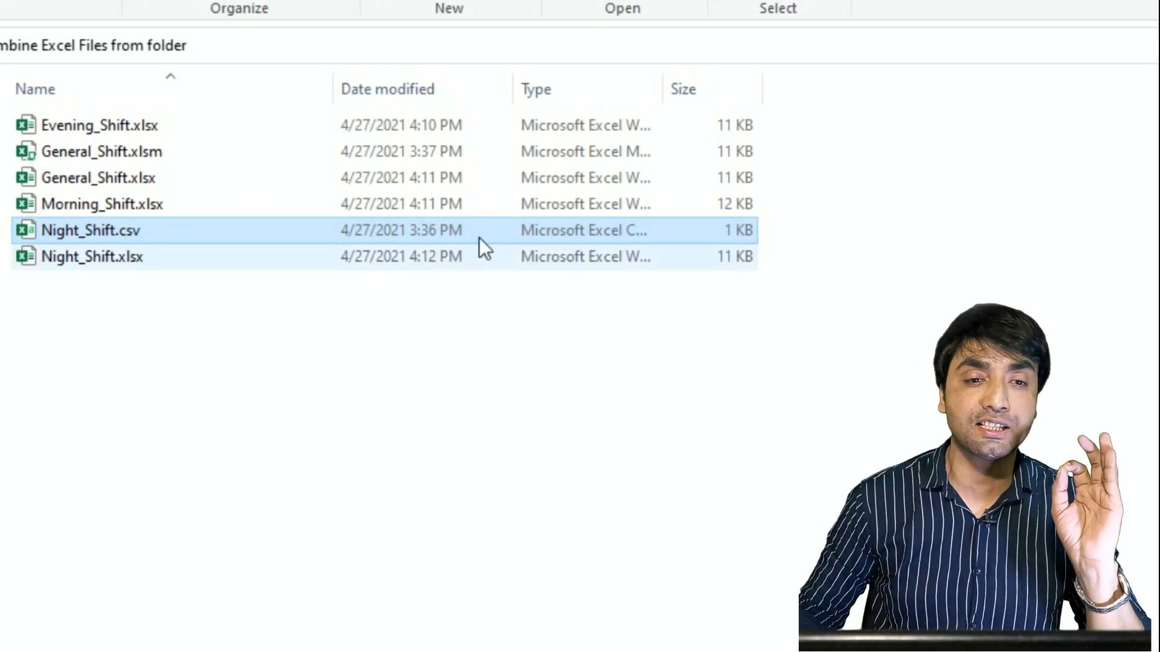
Open a shift workbook from the folder and inspect the design settings of its employee productivity table
left_click(104, 152)
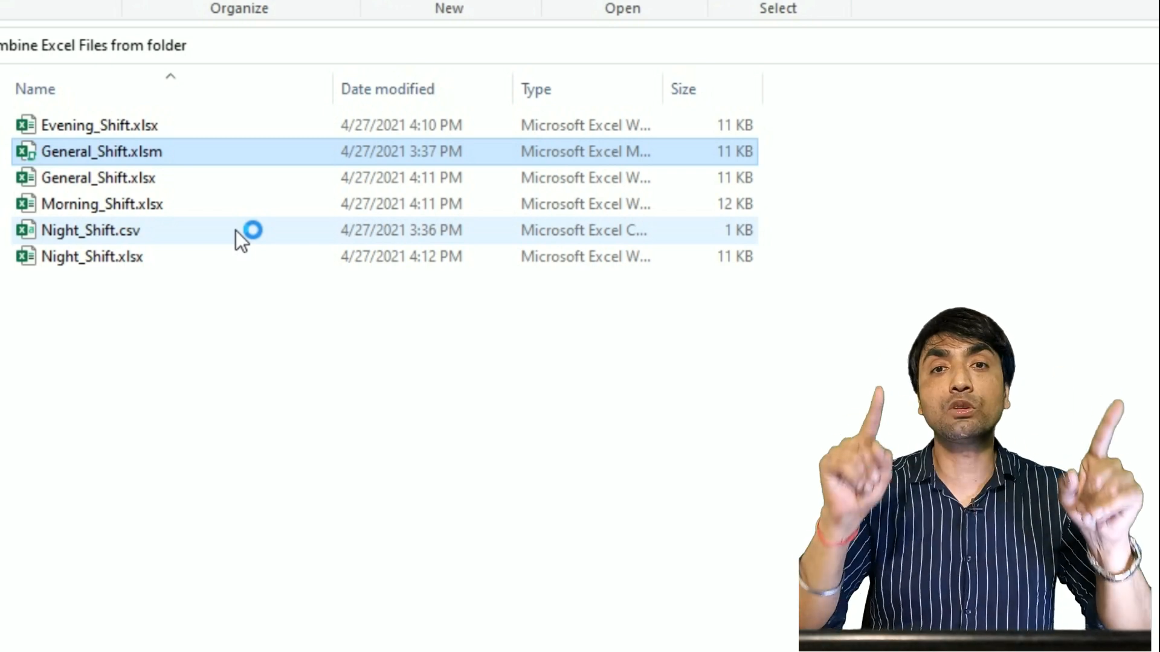
key("Return")
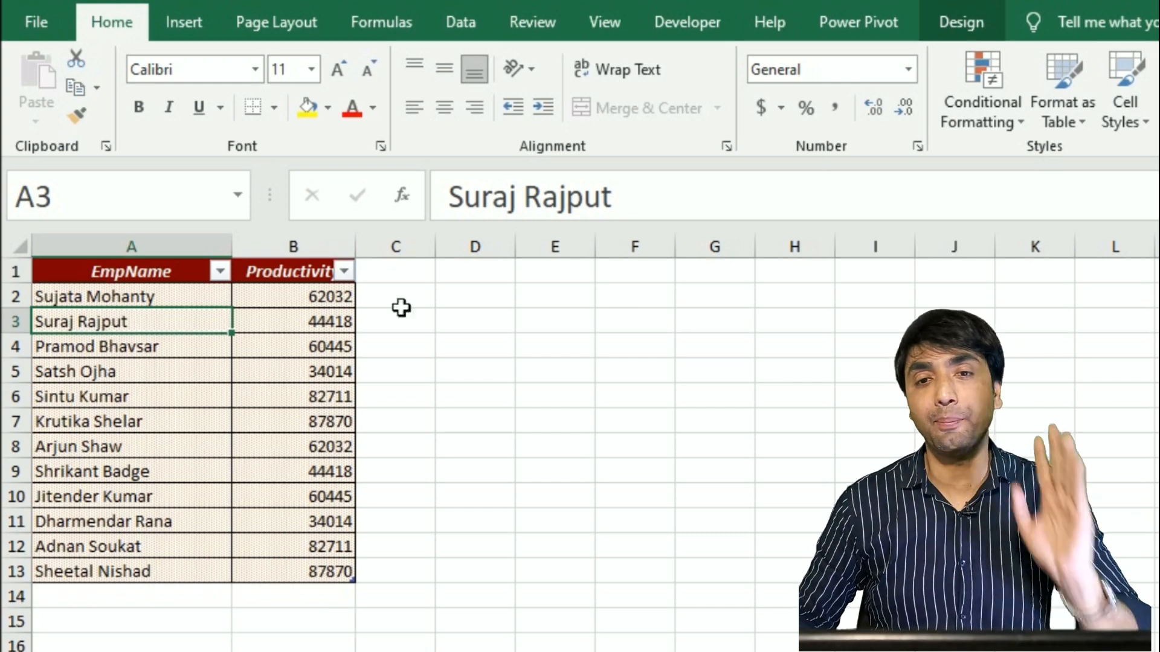
left_click(961, 31)
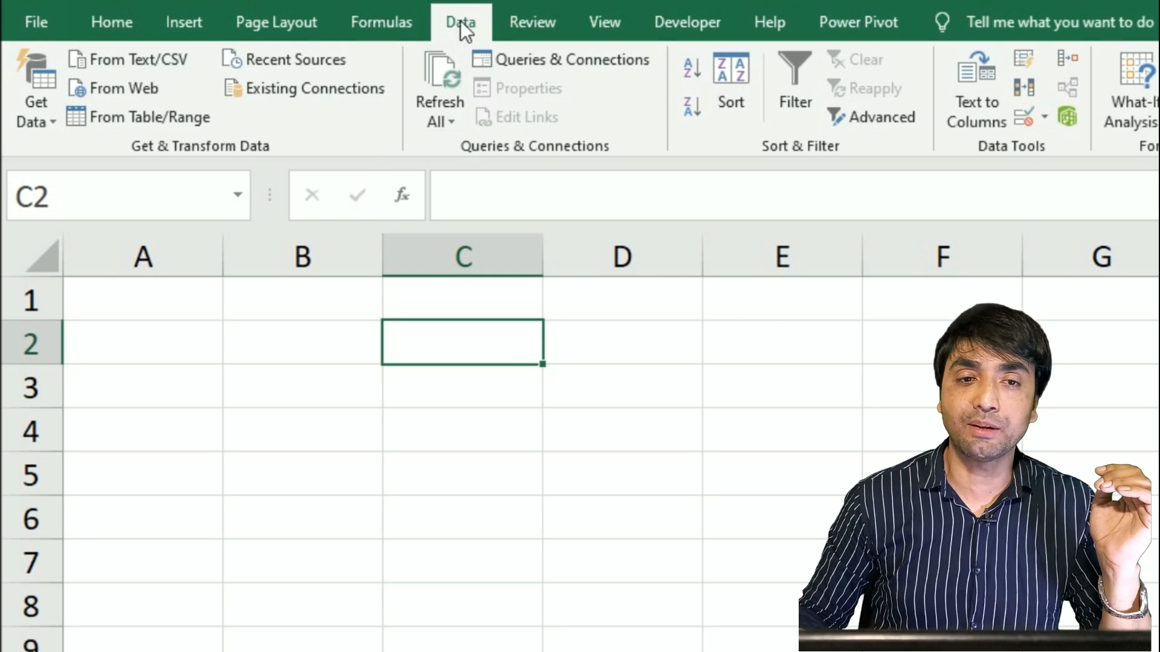
Import the Desktop folder "Combine Excel Files from folder" as a data source and load its file list for transformation
left_click(55, 113)
mouse_move(113, 173)
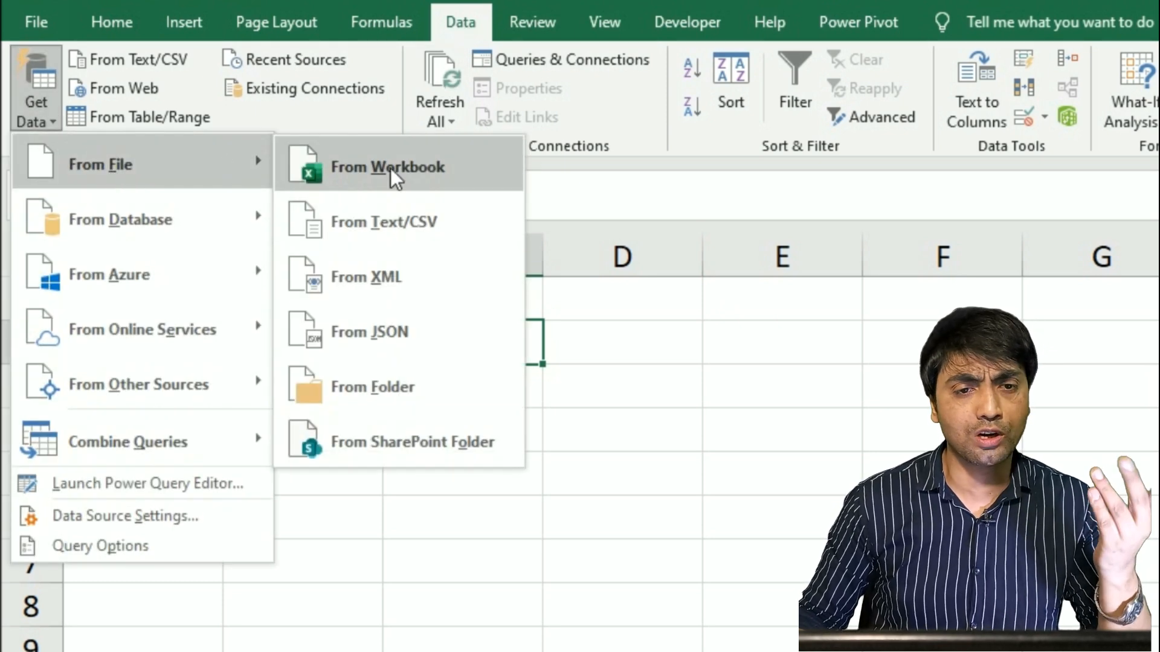
left_click(381, 394)
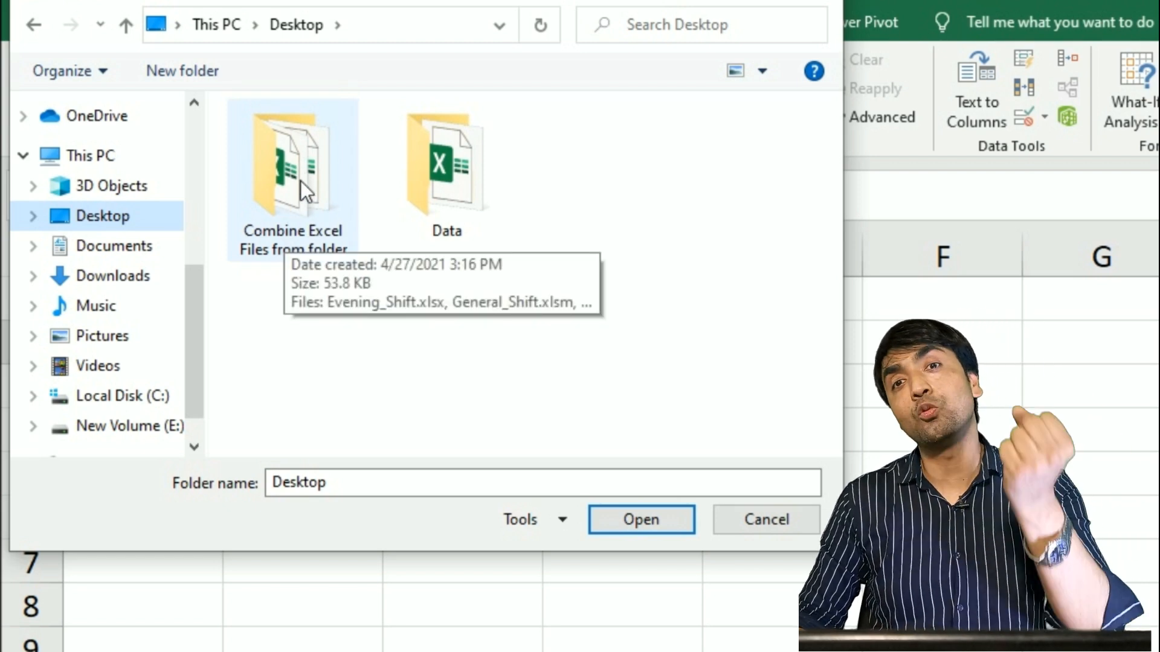
left_click(291, 188)
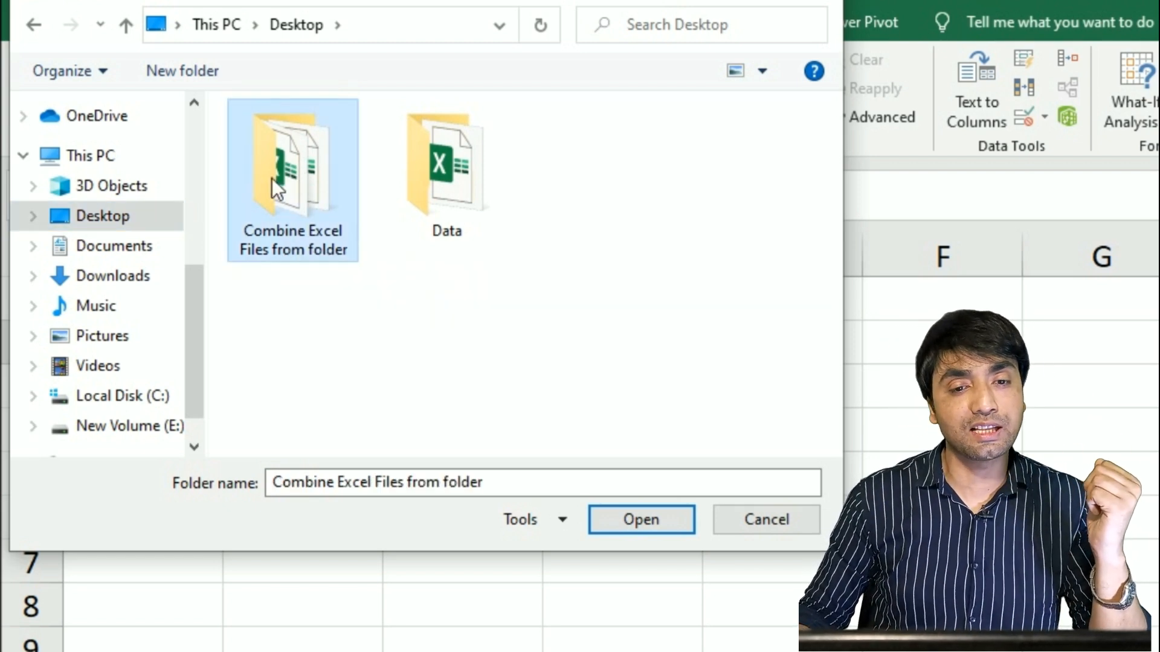
left_click(645, 519)
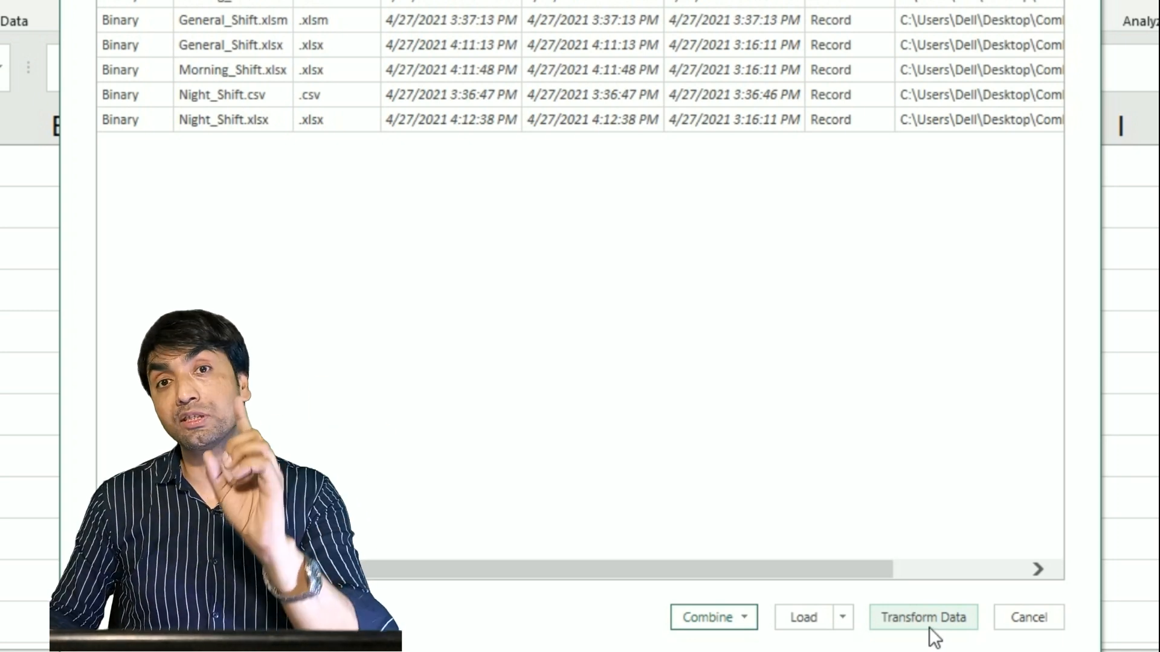
left_click(928, 624)
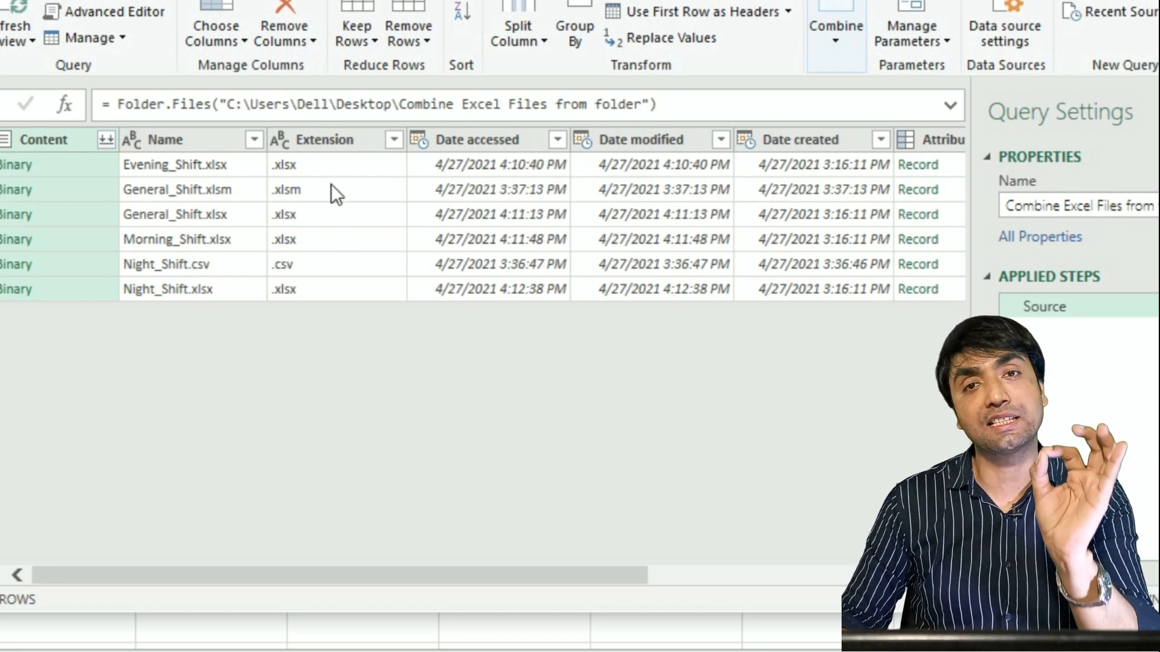
Filter the Extension column to keep only rows that begin with ".xlsx"
left_click(393, 142)
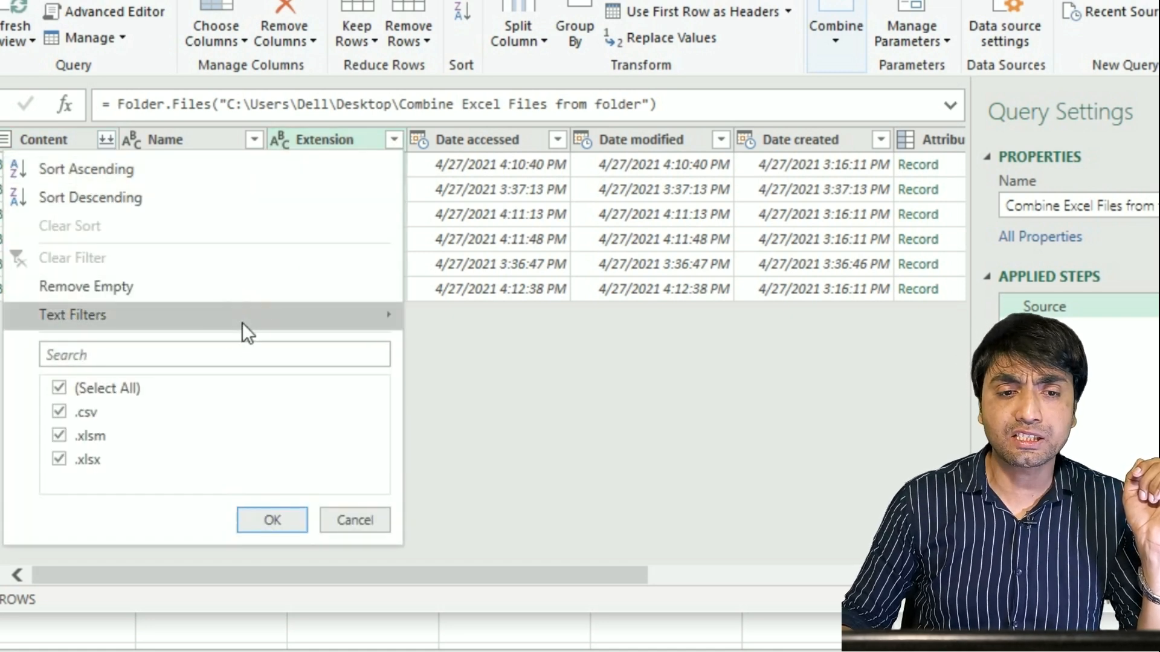
mouse_move(241, 322)
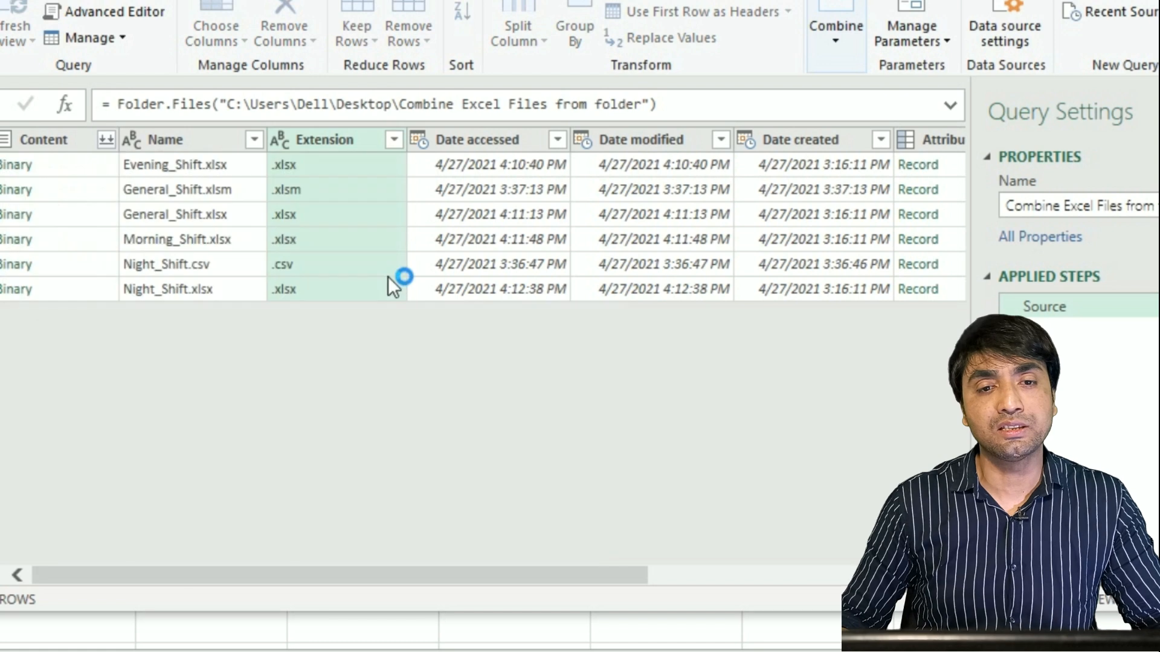
left_click(466, 379)
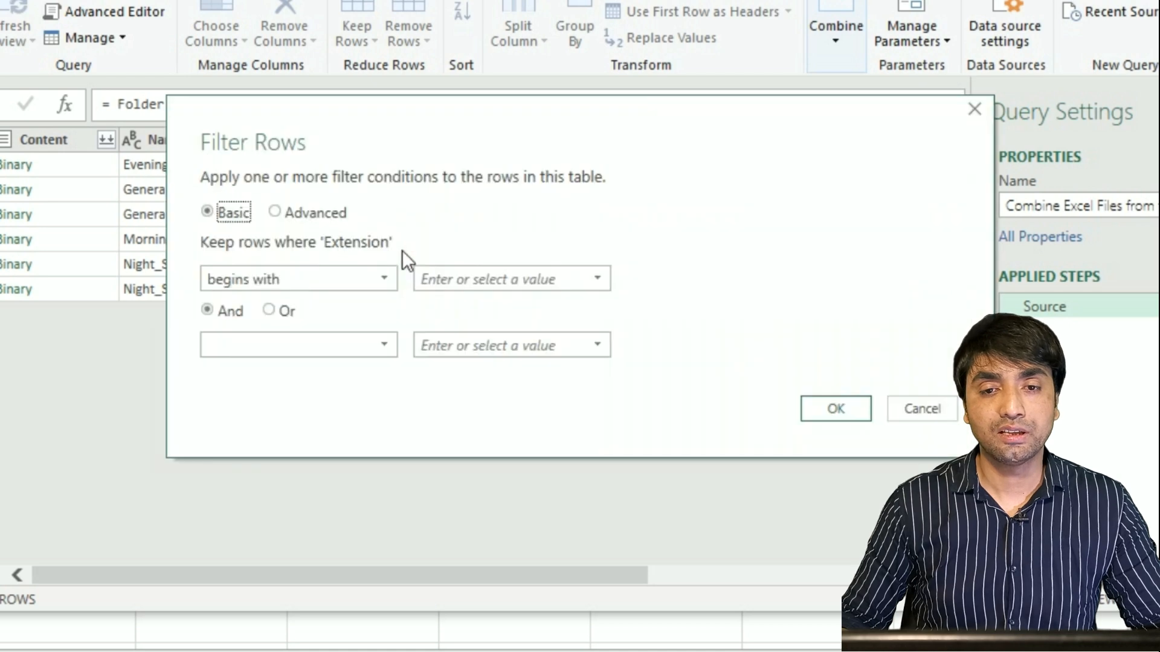
left_click(478, 285)
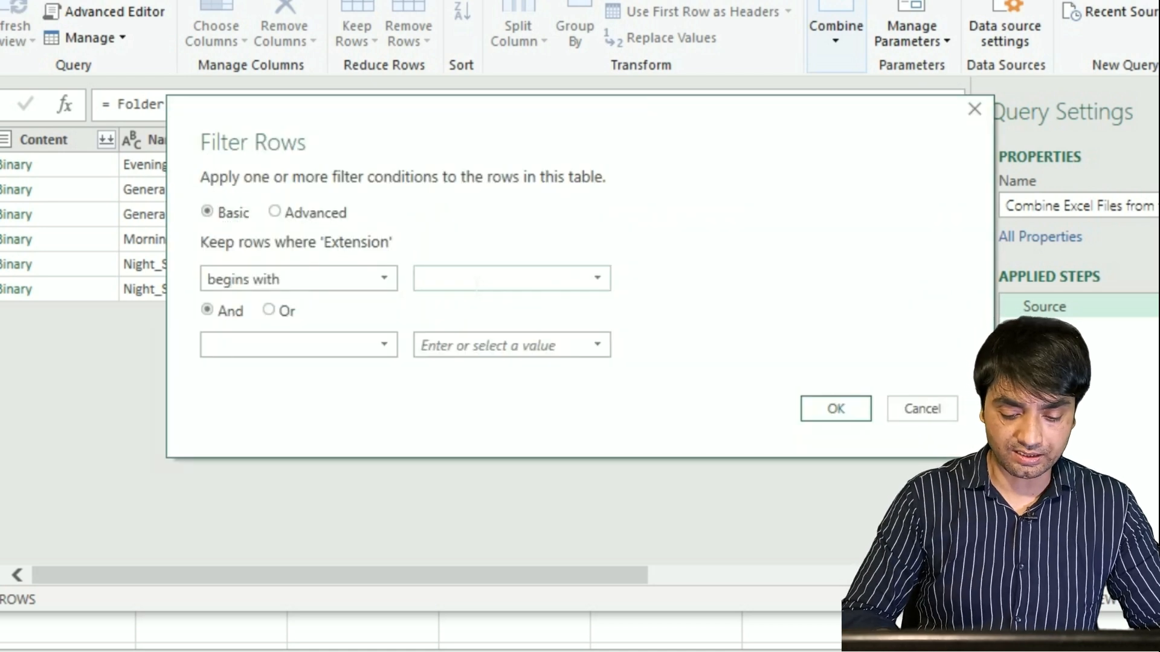
type(".xlsx")
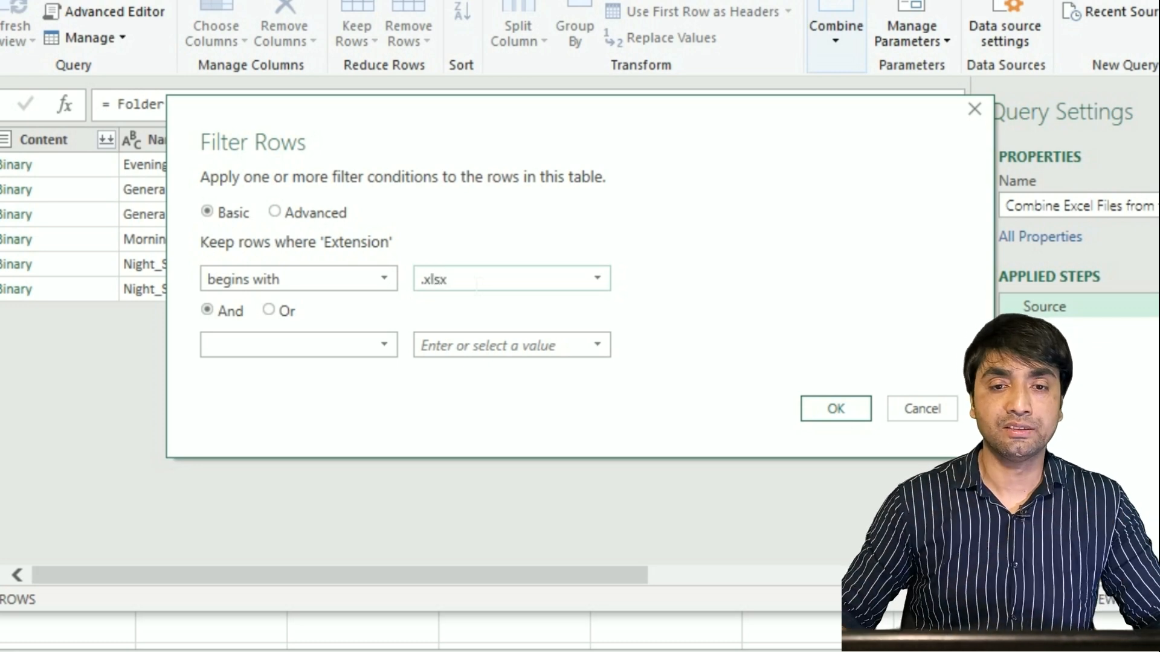
left_click(838, 405)
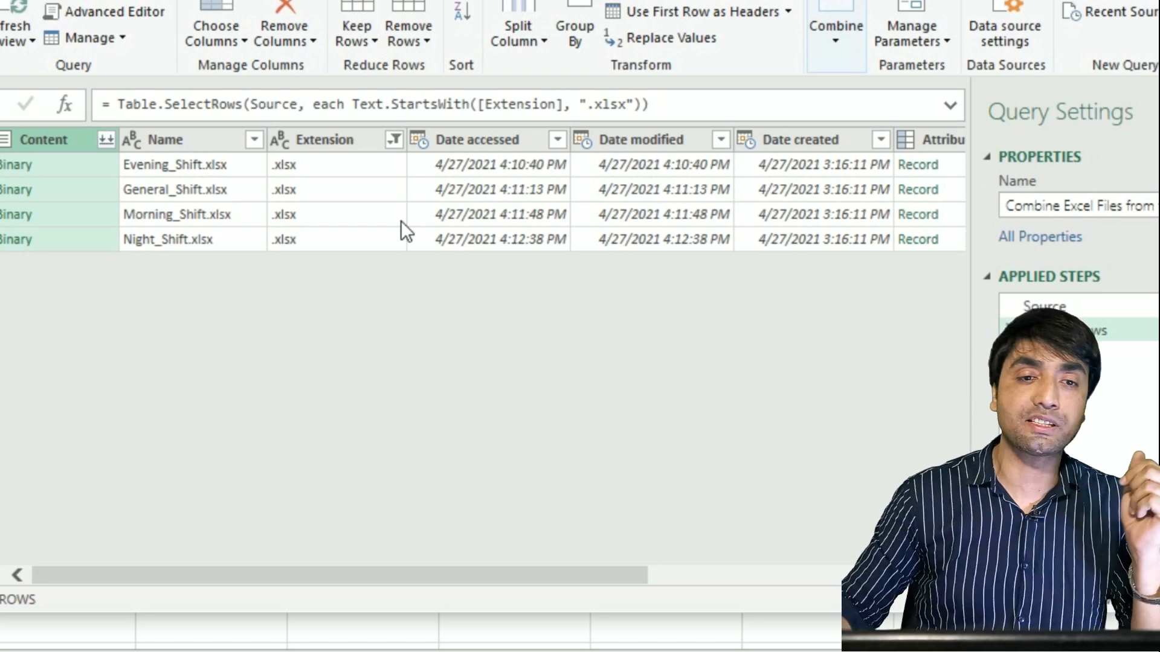
Try to combine the files from the Content column using the Evening_Shift table as the sample object
left_click(107, 140)
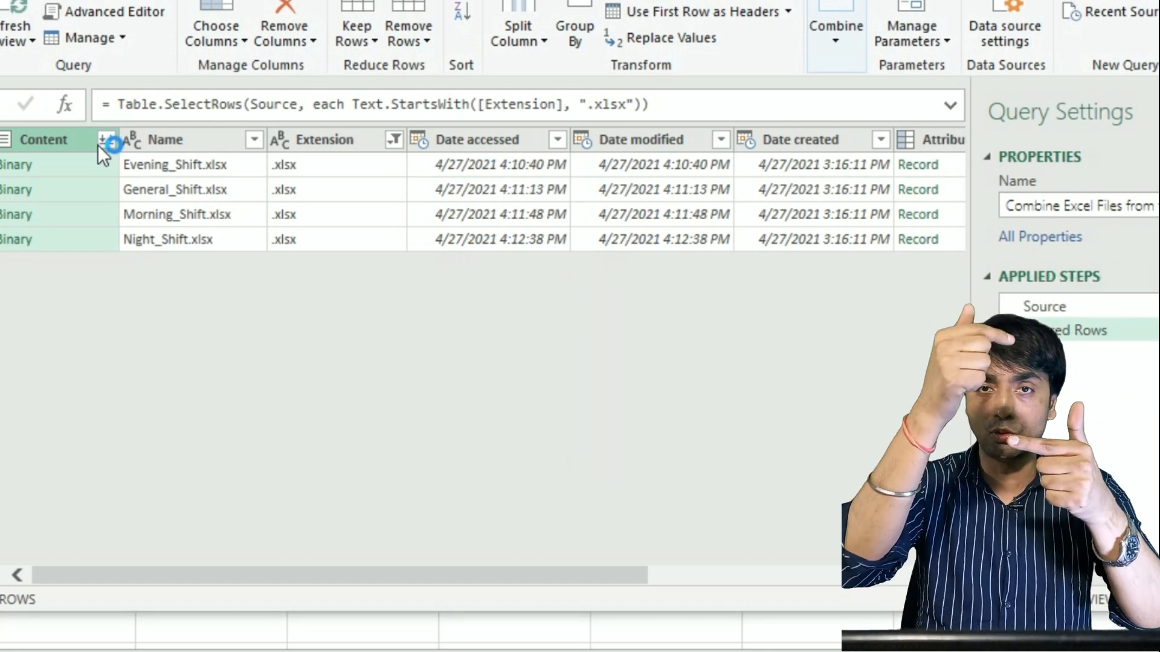
left_click(98, 142)
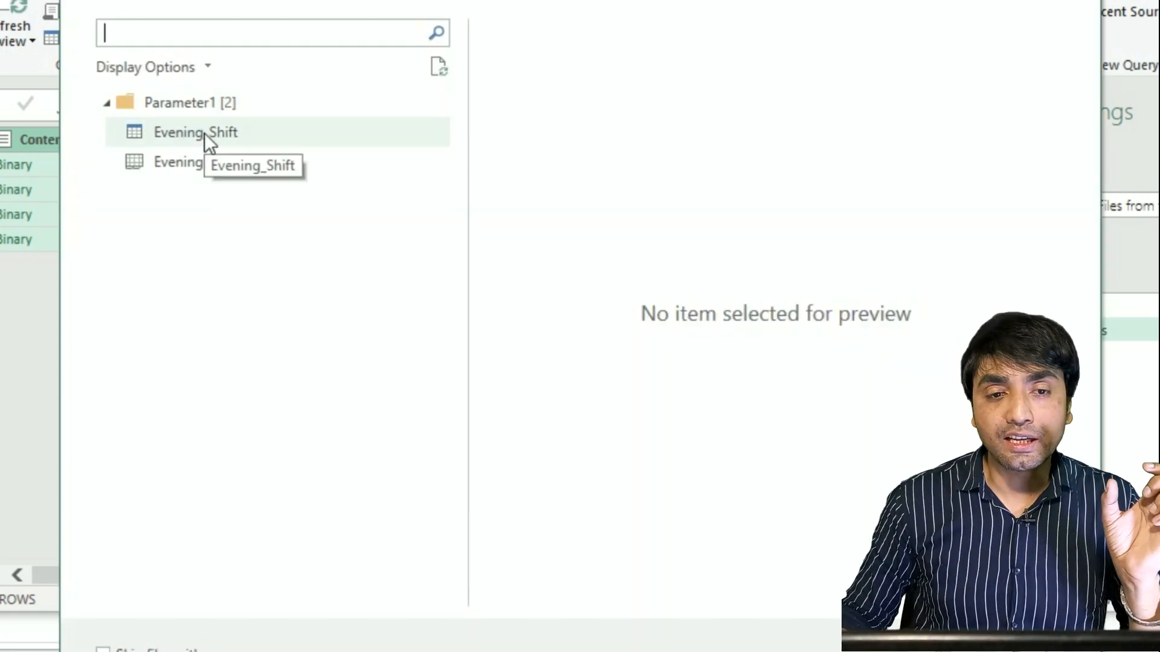
left_click(207, 135)
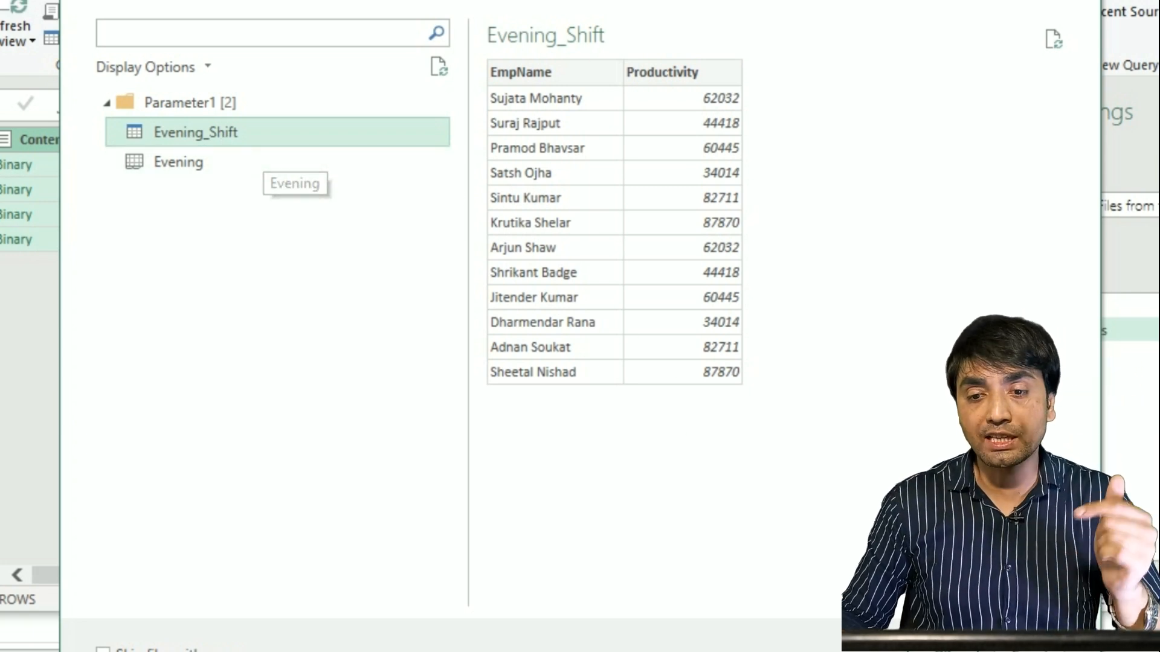
left_click(942, 650)
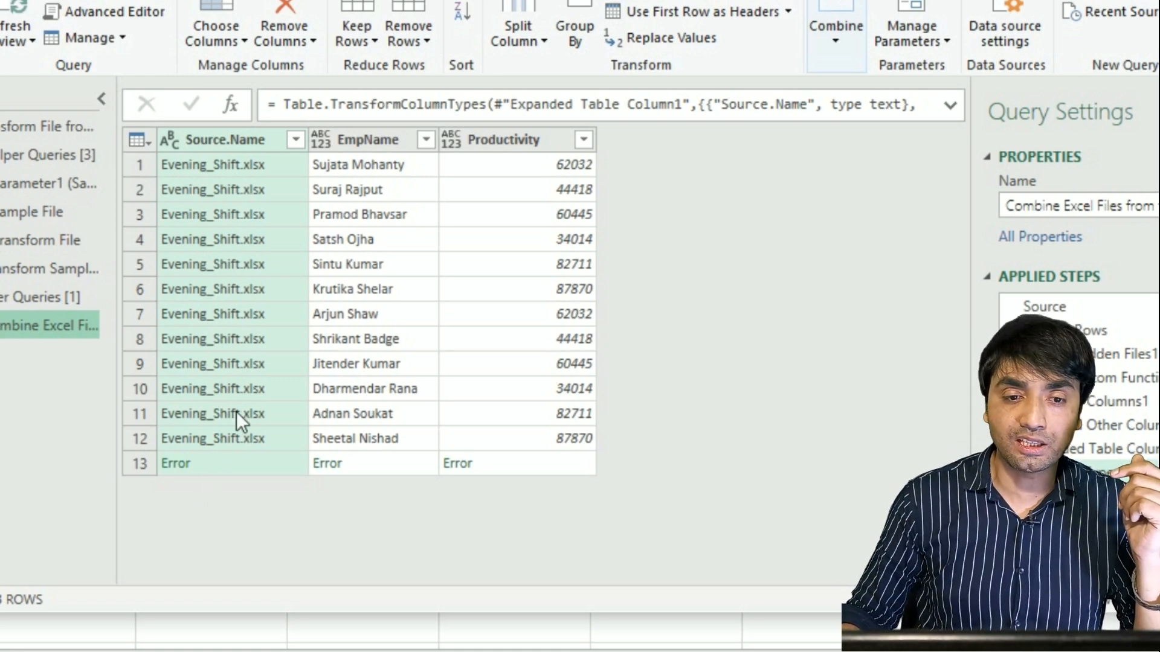
Examine the details of the error in the last row of the Source.Name column, including the item it refers to
left_click(200, 466)
left_click_drag(207, 542, 219, 542)
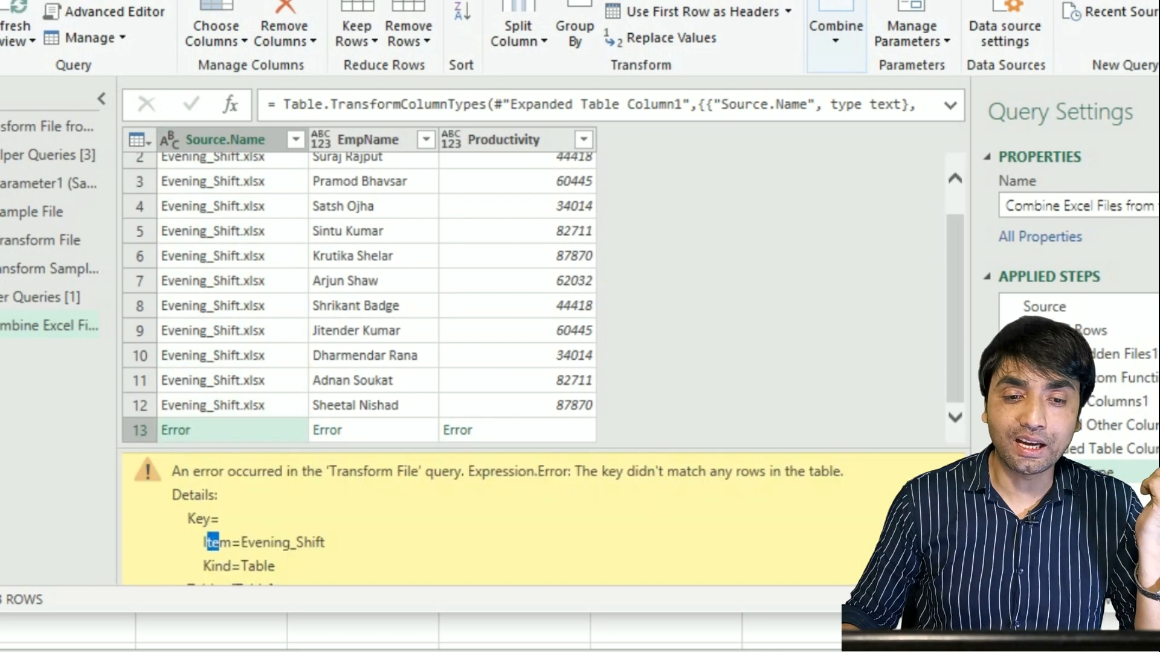
double_click(282, 542)
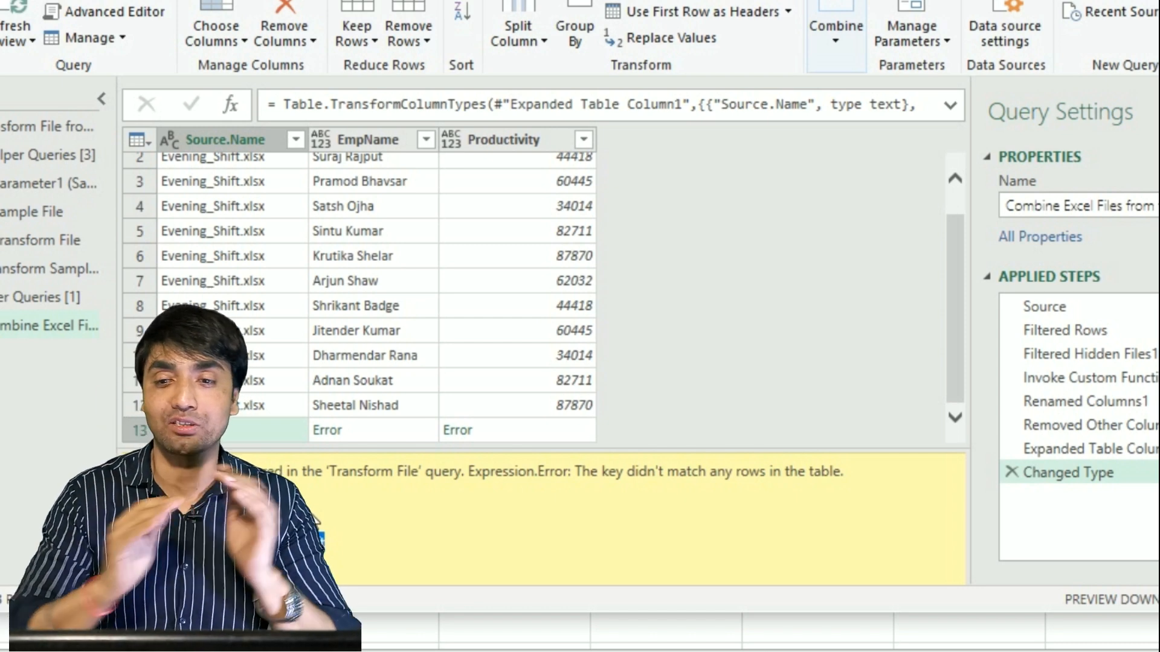
Delete all applied steps after Filtered Rows, from Changed Type back to Filtered Hidden Files1
left_click(1013, 473)
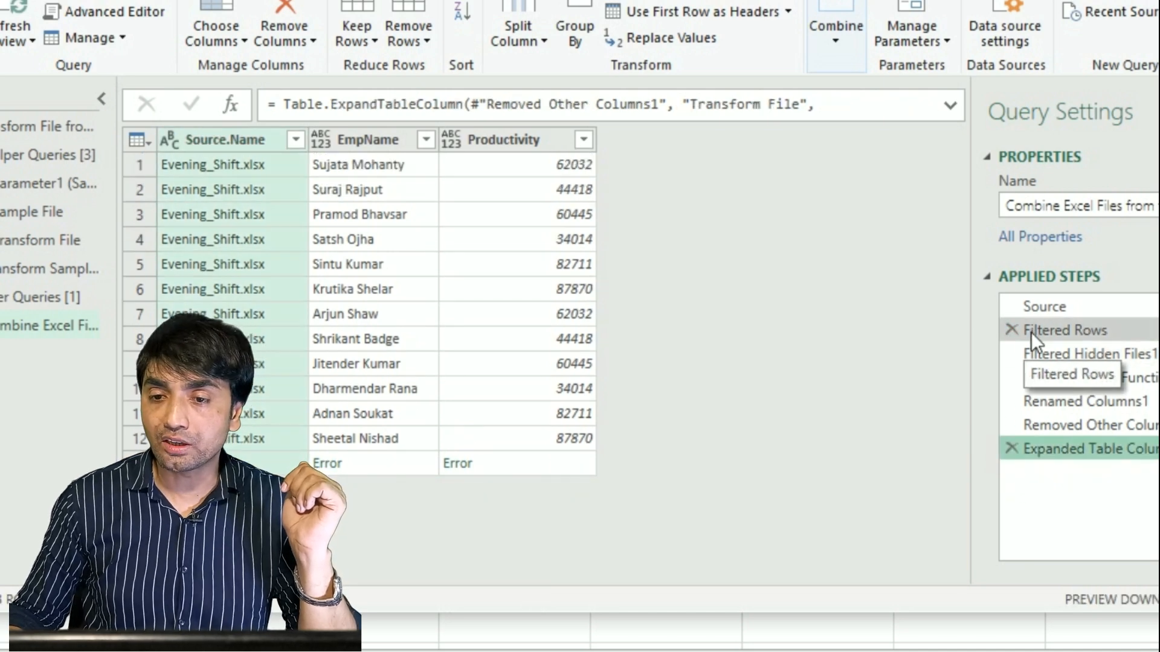
left_click(1014, 448)
left_click(1013, 426)
left_click(1014, 402)
left_click(1013, 378)
left_click(1012, 354)
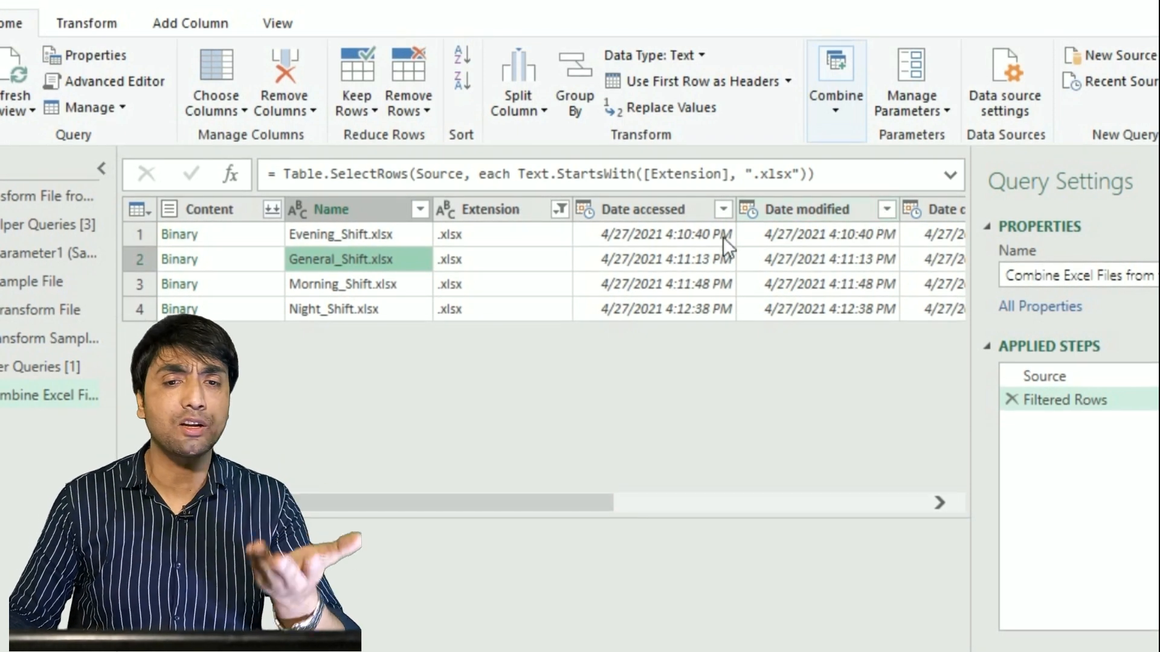
Keep only the Content and Name columns and remove all other columns from the query
left_click(212, 208)
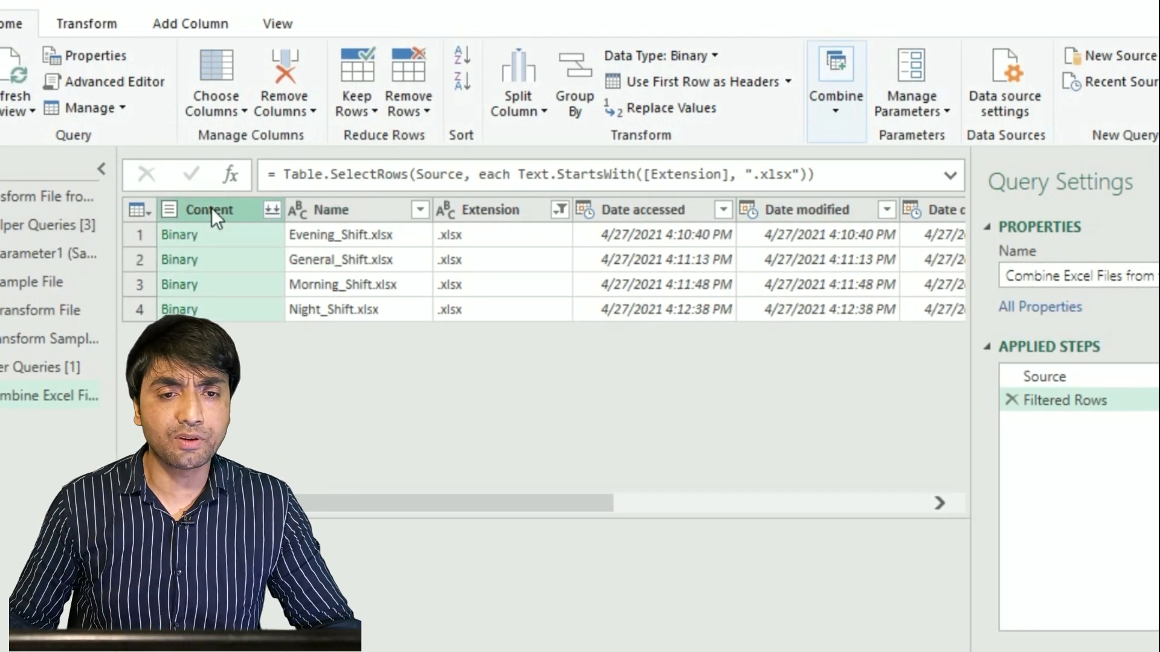
left_click(320, 209, "ctrl")
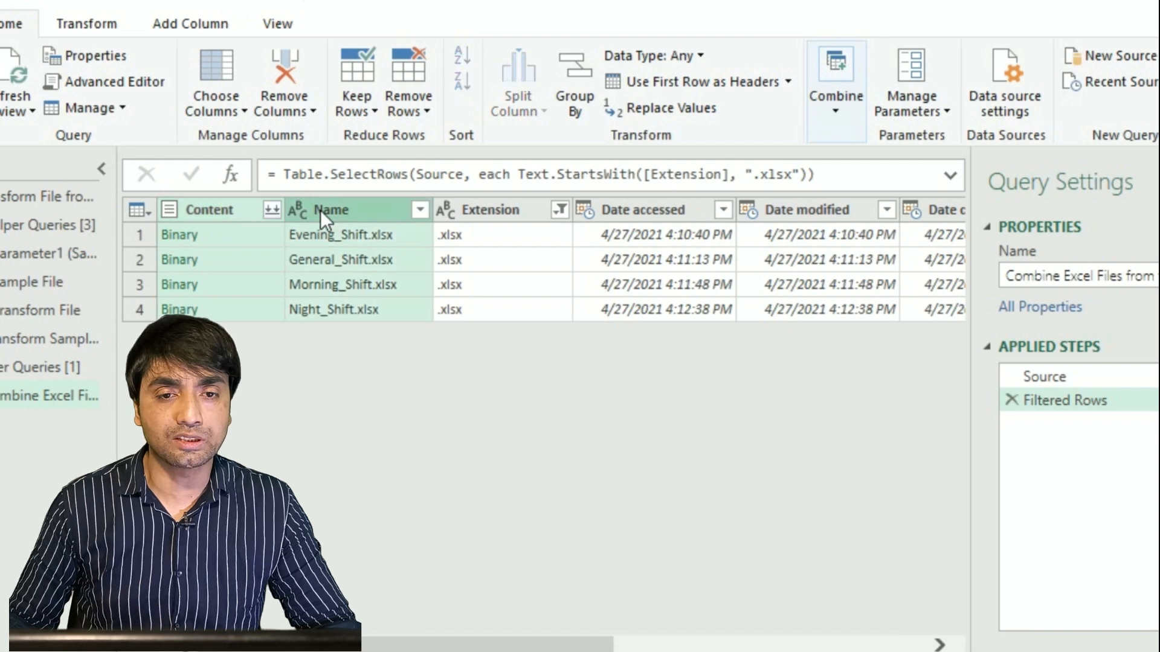
right_click(320, 209)
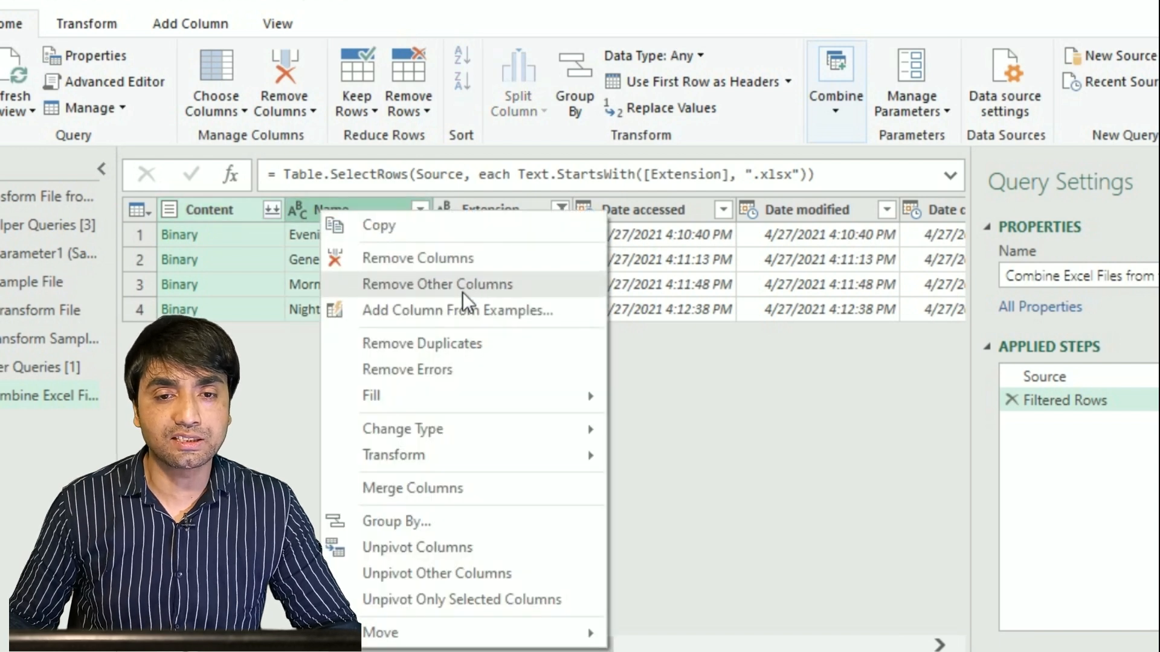
left_click(429, 285)
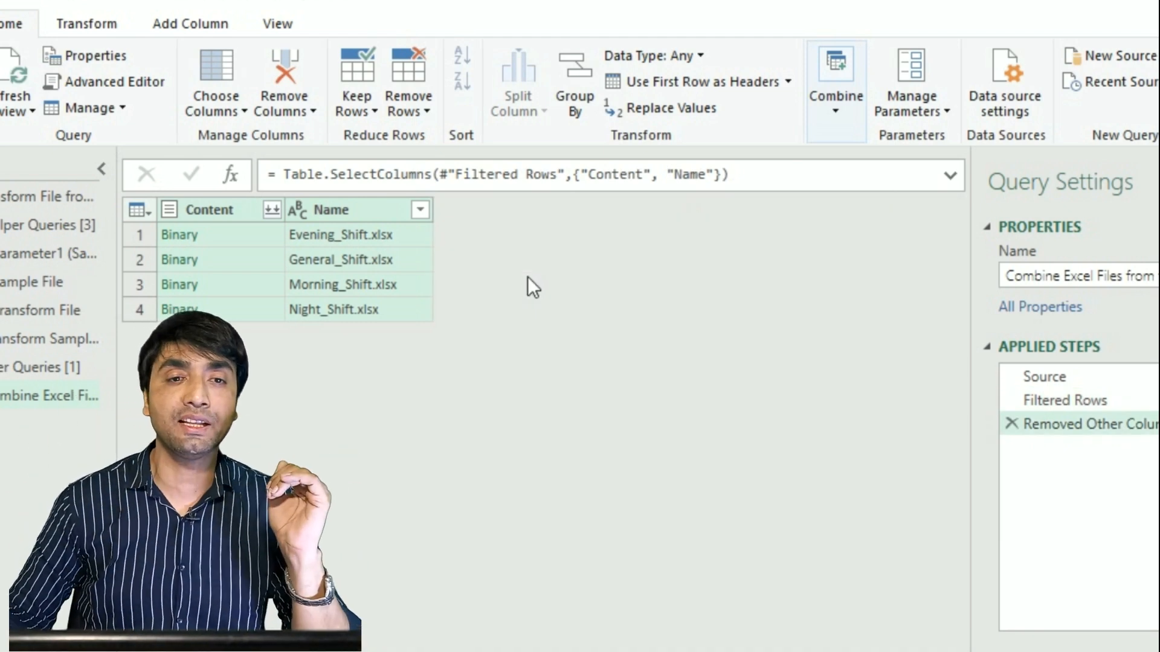
Start a new custom column and name it Merged
left_click(201, 30)
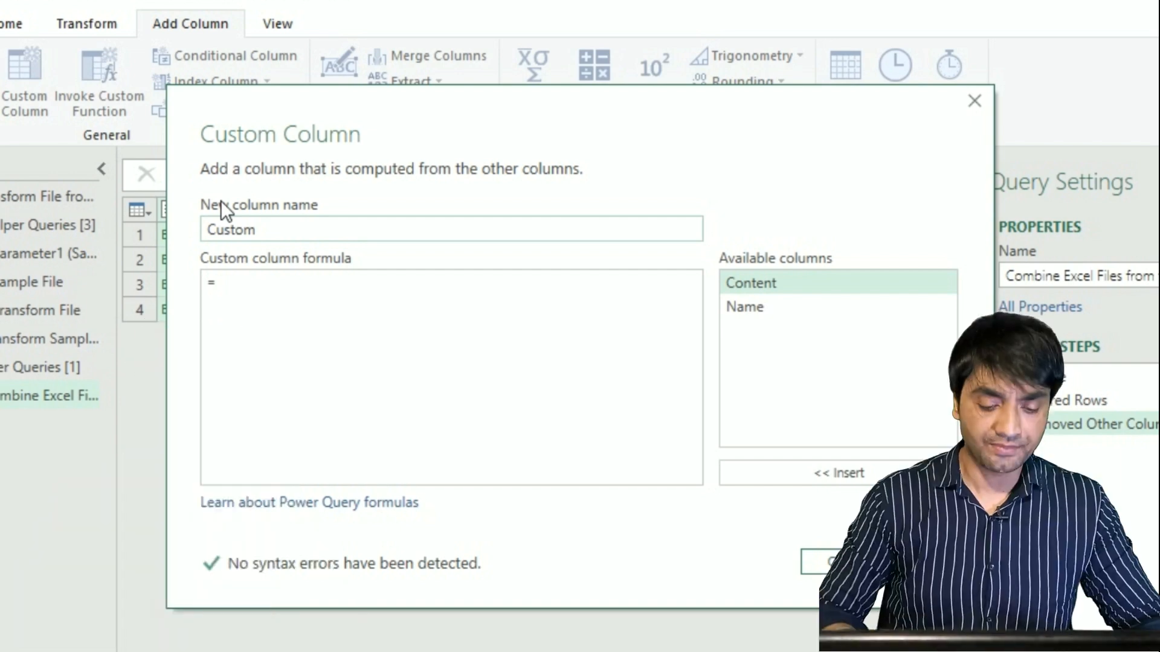
type("Merged")
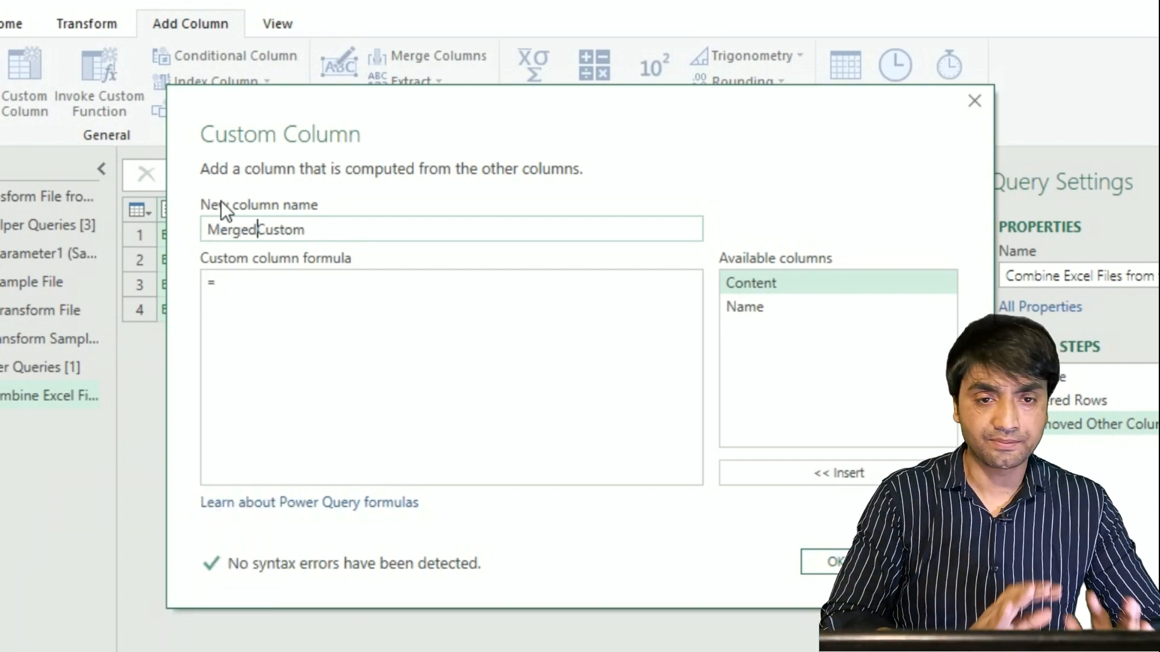
key("Delete")
key("Delete")
key("Delete")
key("Delete")
key("Delete")
key("Delete")
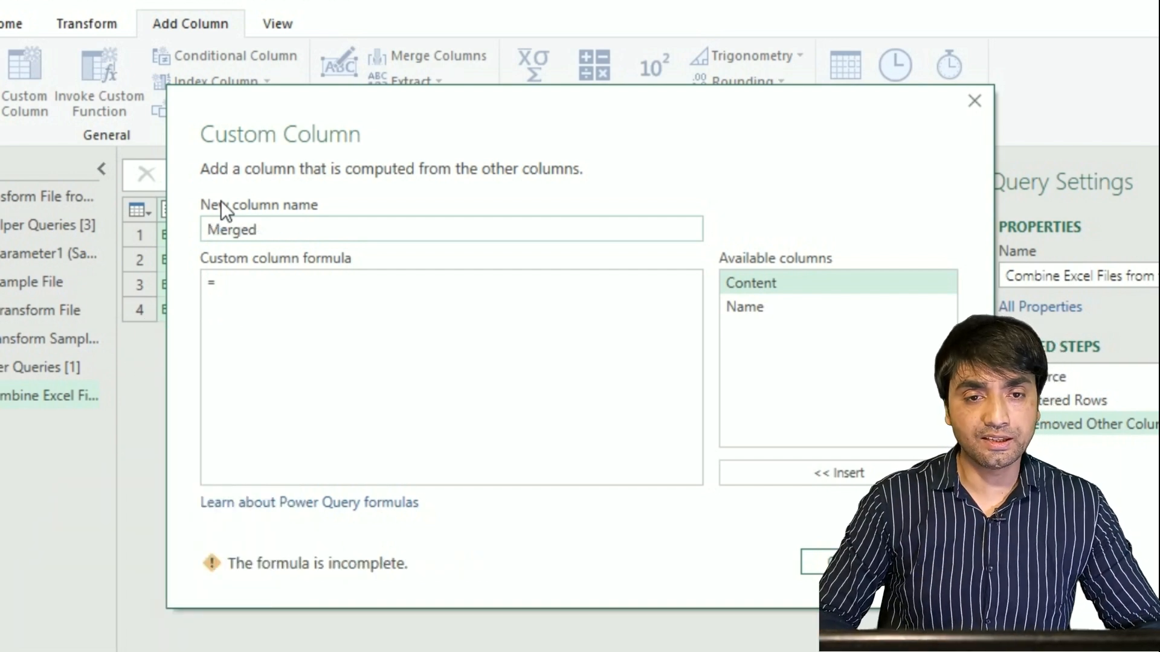
Enter the formula =Excel.Workbook([Content]) for the Merged column and add it to the query
left_click(233, 296)
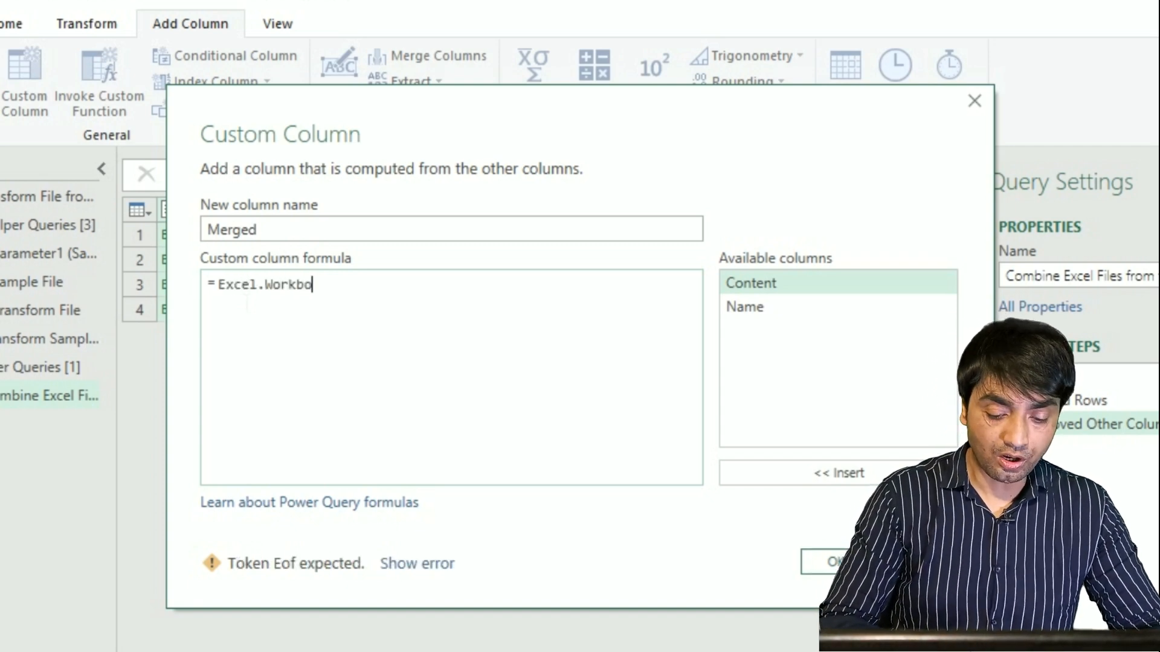
type("(")
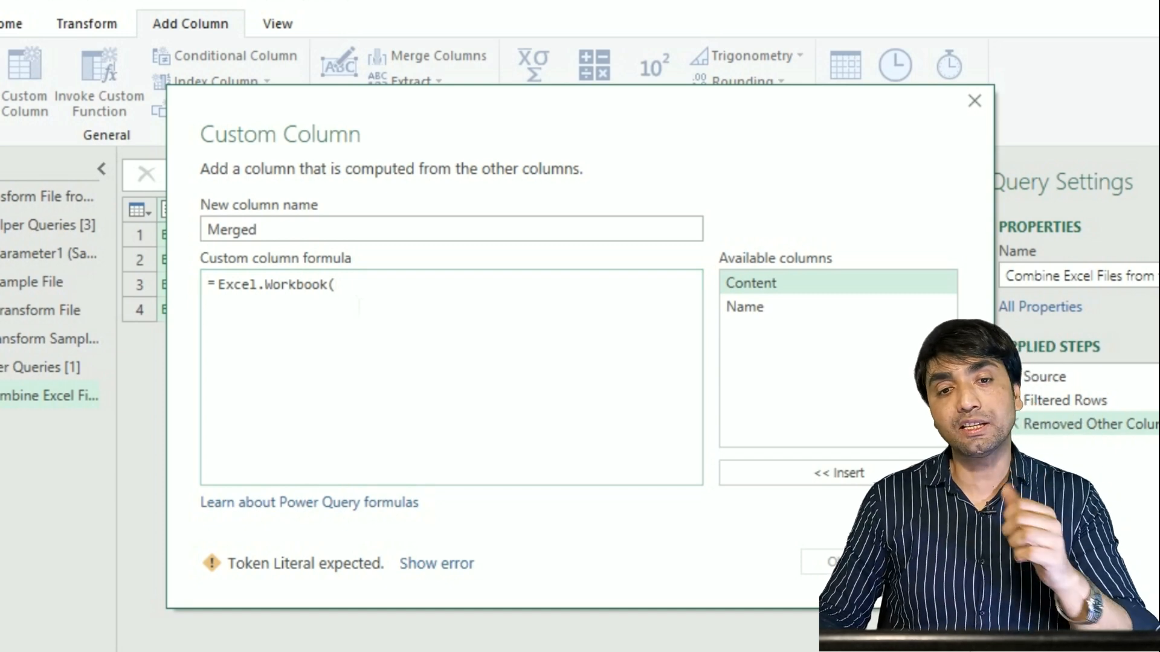
double_click(763, 284)
type(")")
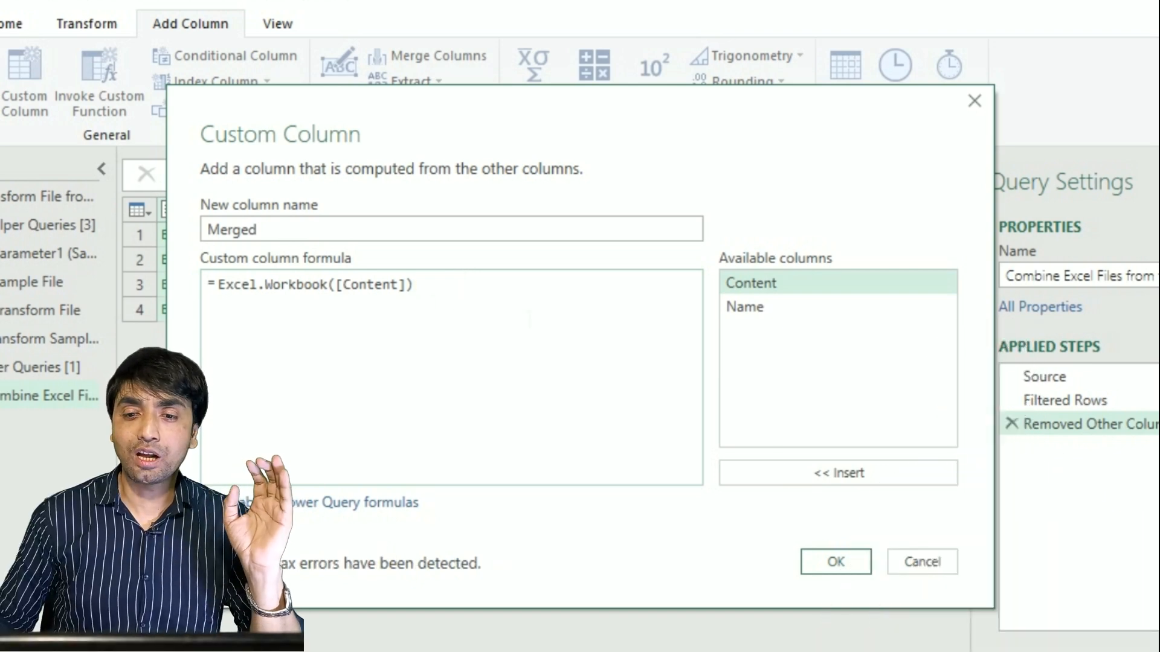
left_click(830, 563)
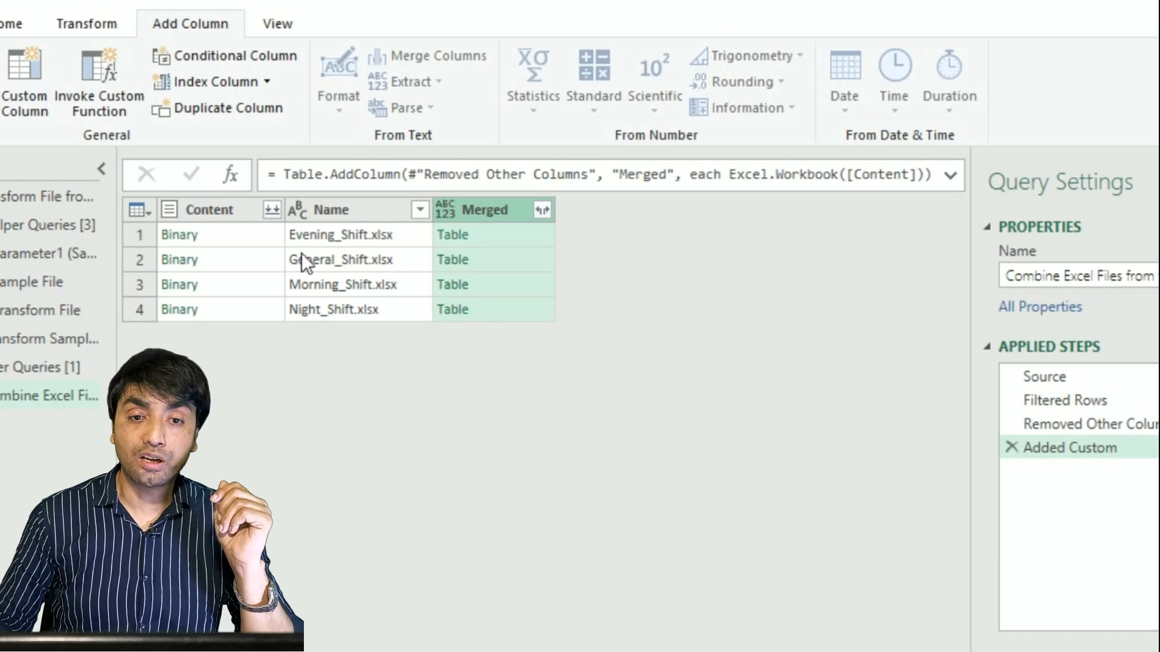
View the objects inside the Evening_Shift.xlsx table of the Merged column, and remove the resulting drill-down step
left_click(455, 239)
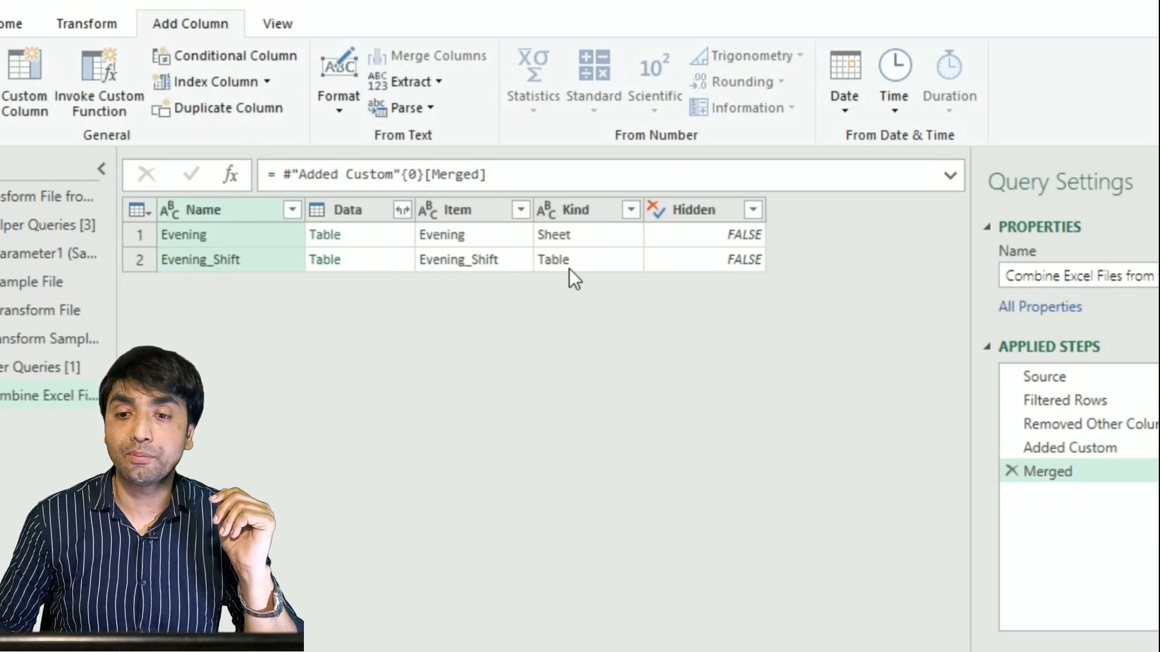
left_click(1012, 471)
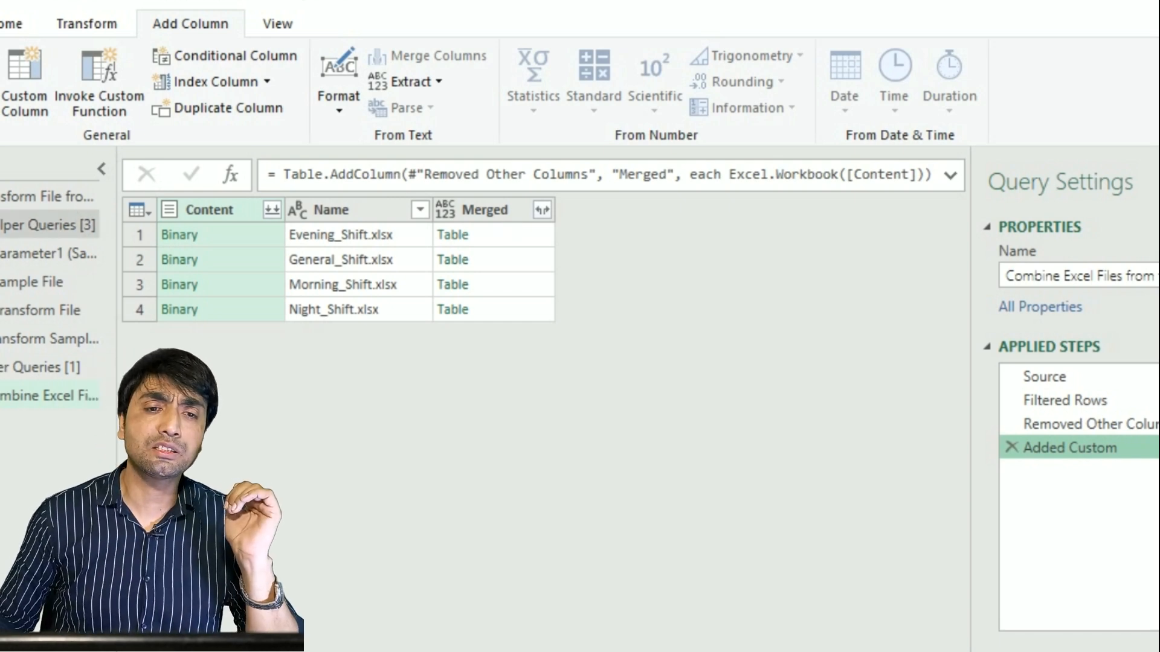
Remove the Content column from the query
left_click(196, 209)
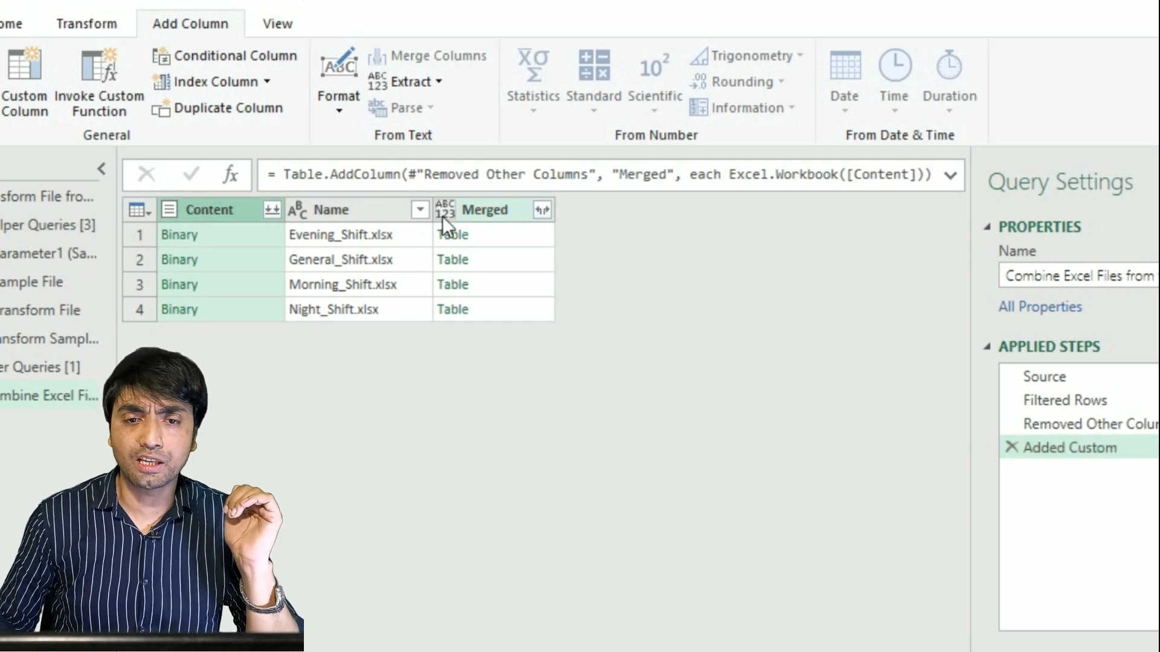
right_click(217, 206)
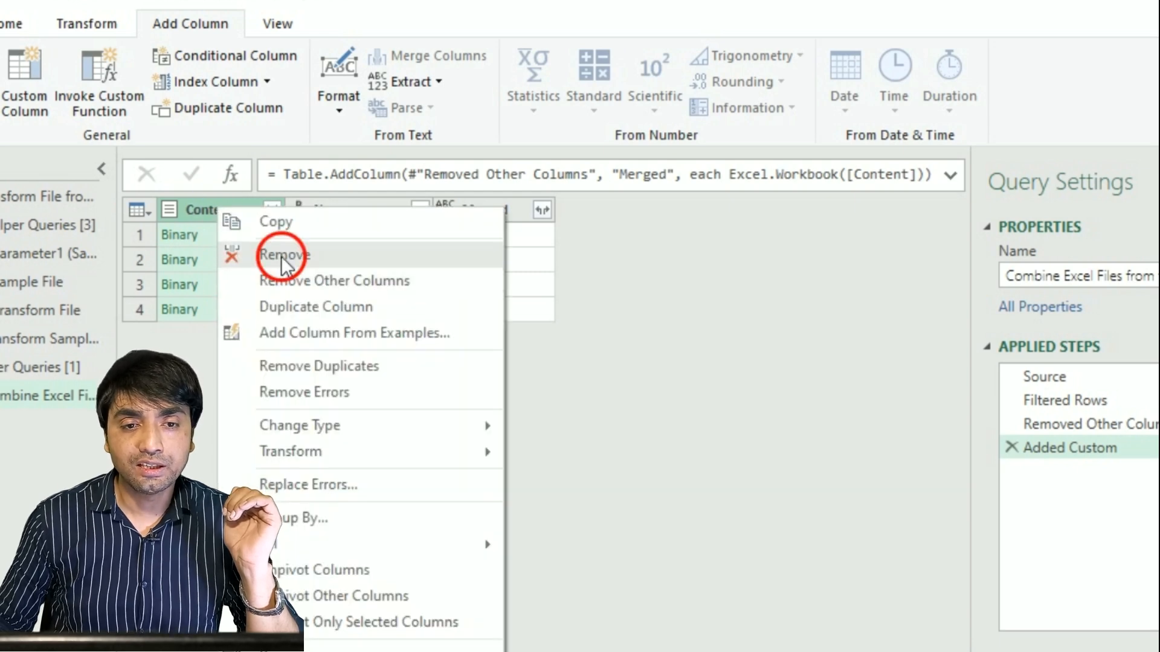
left_click(281, 256)
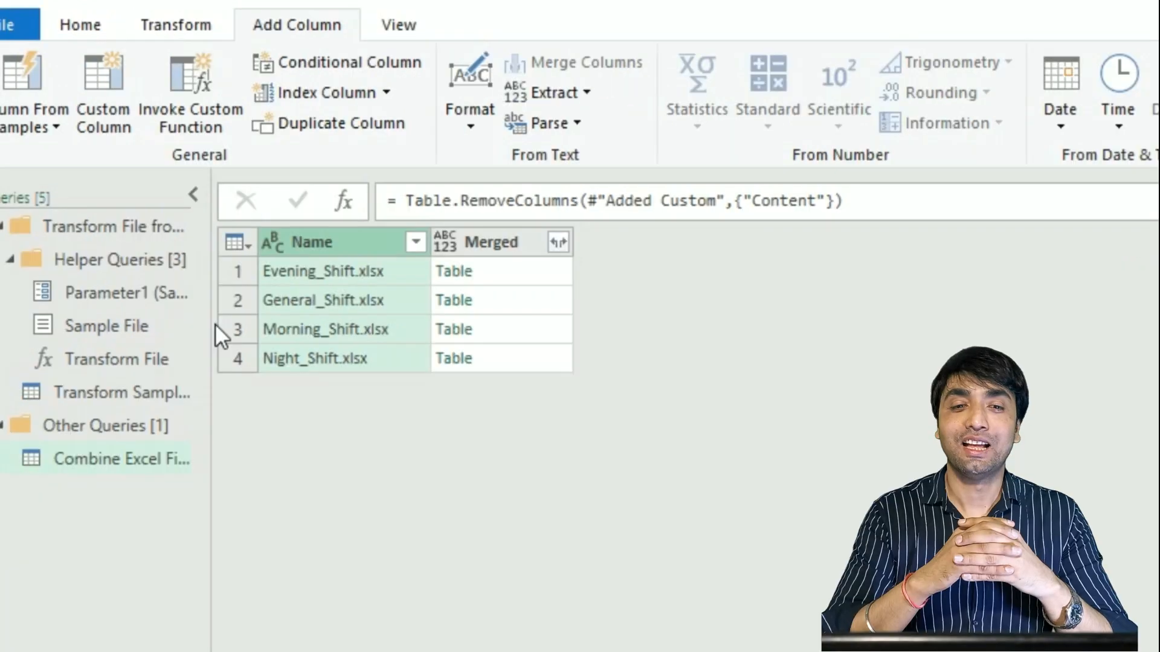
Expand the Merged column into all of its columns without using the original column name as prefix
left_click(558, 242)
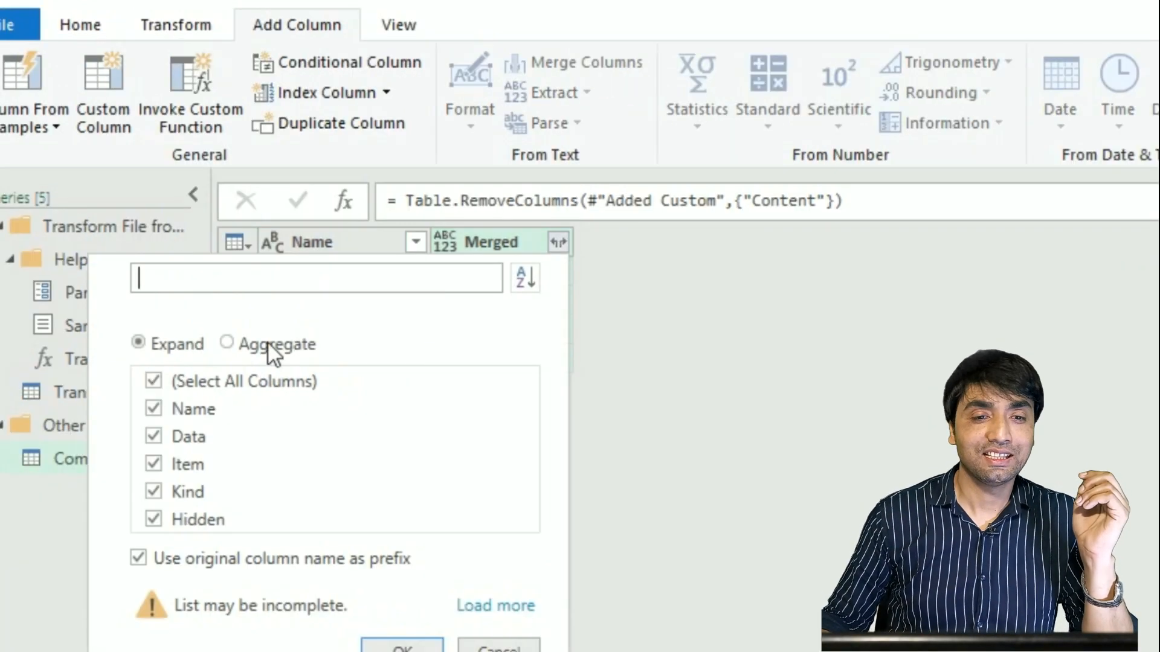
left_click(141, 563)
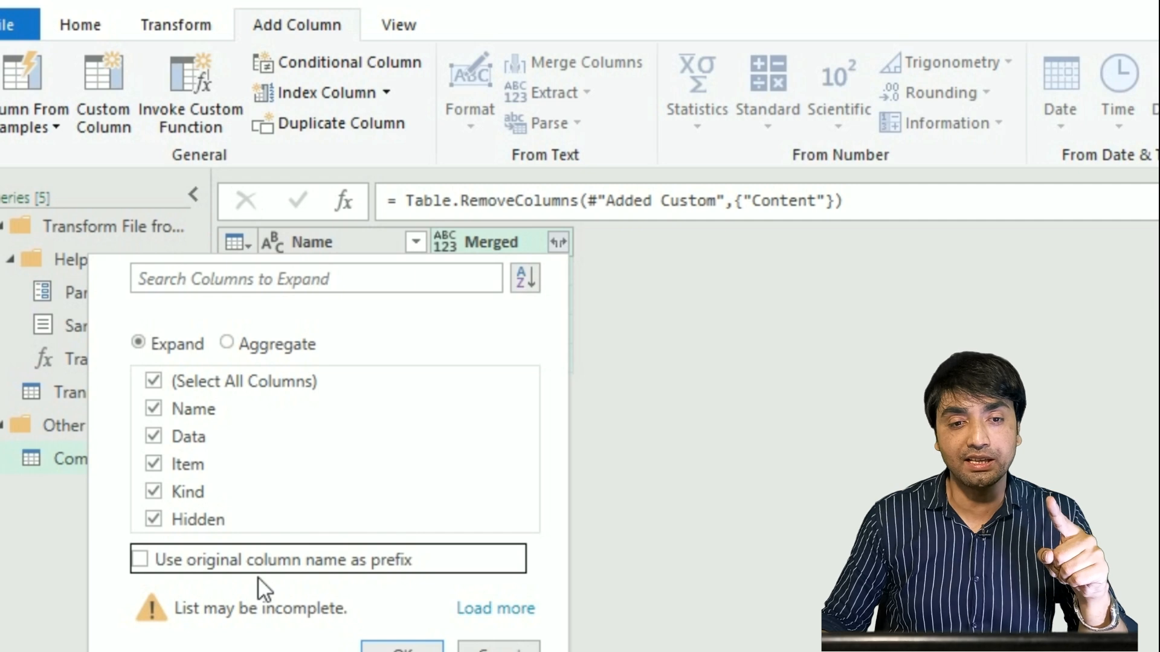
left_click(401, 648)
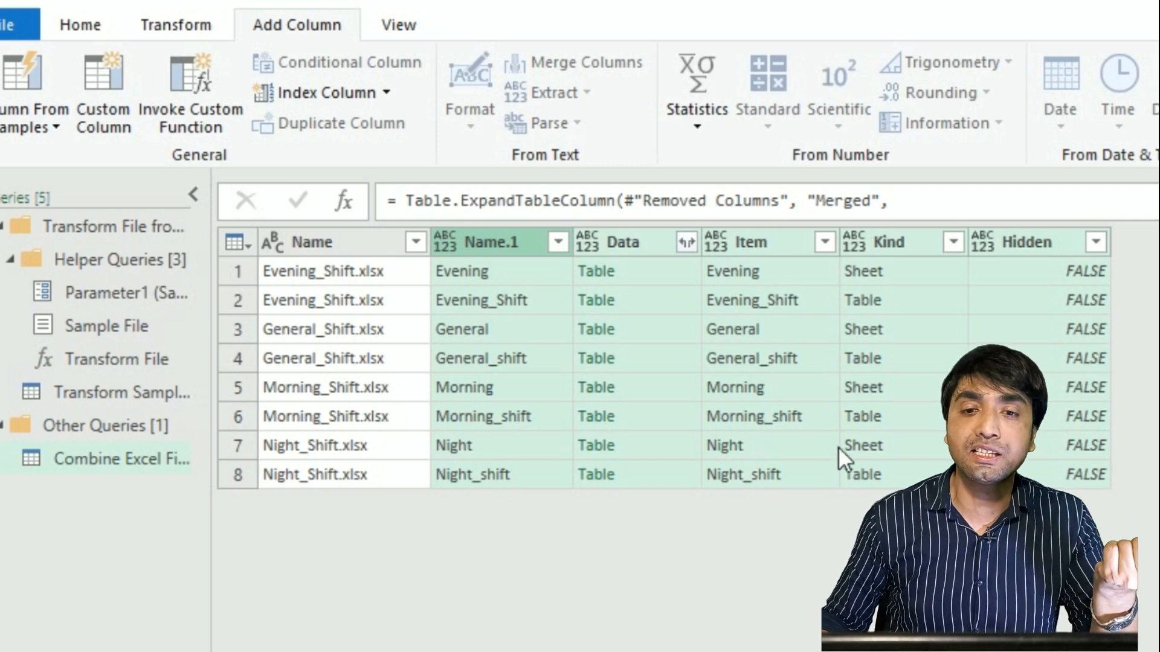
Filter the Kind column to keep only the Table rows and exclude Sheet
left_click(950, 243)
left_click(572, 533)
left_click(562, 586)
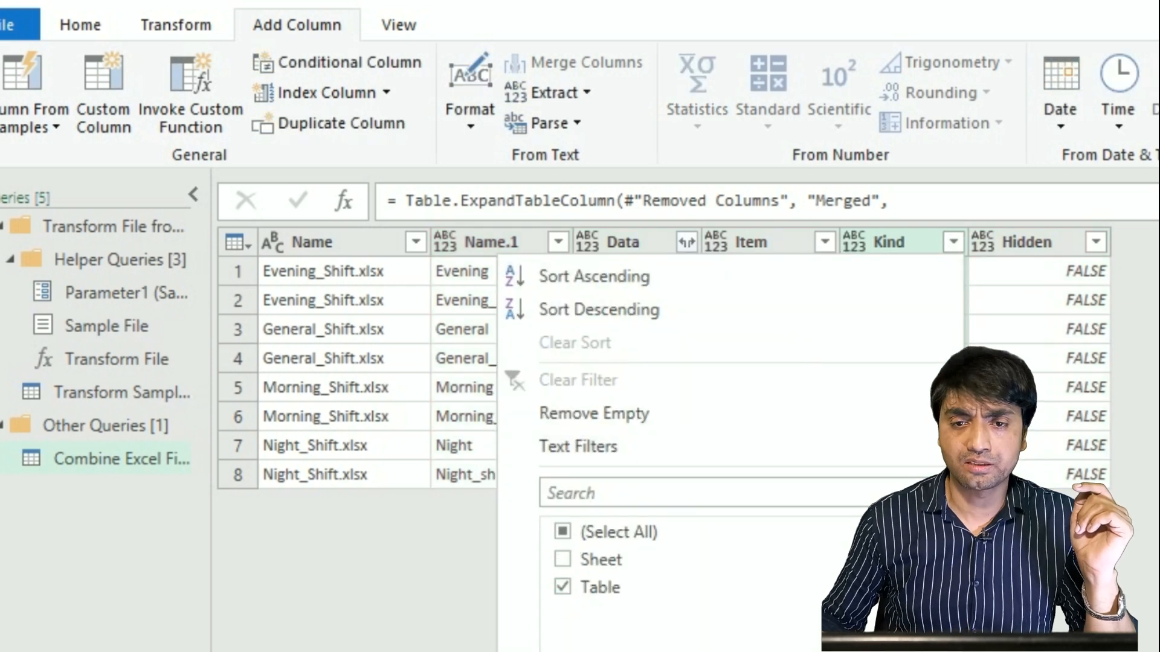
key("Return")
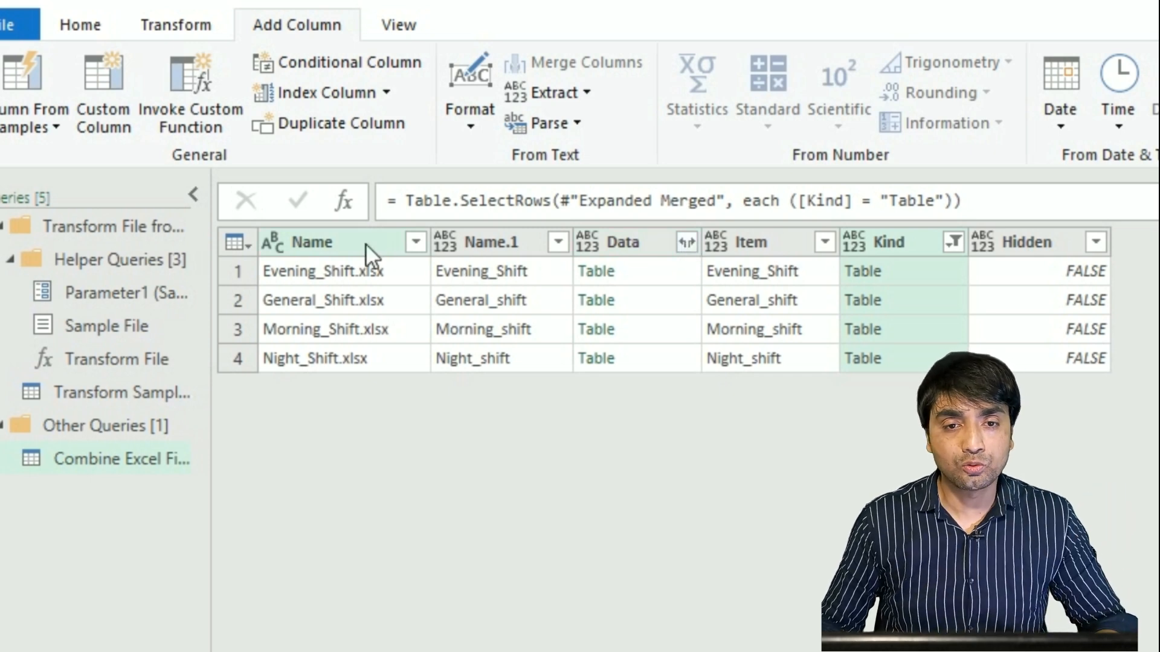
Keep only the Name.1 and Data columns and remove all other columns from the query
left_click(486, 248)
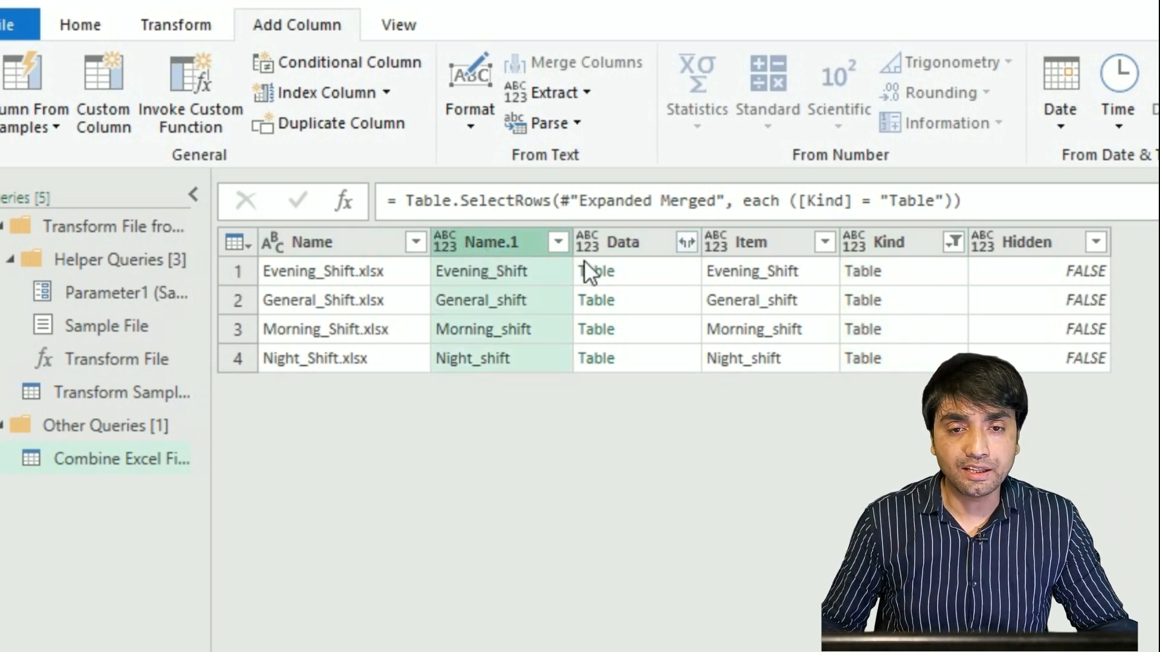
left_click(610, 241, "ctrl")
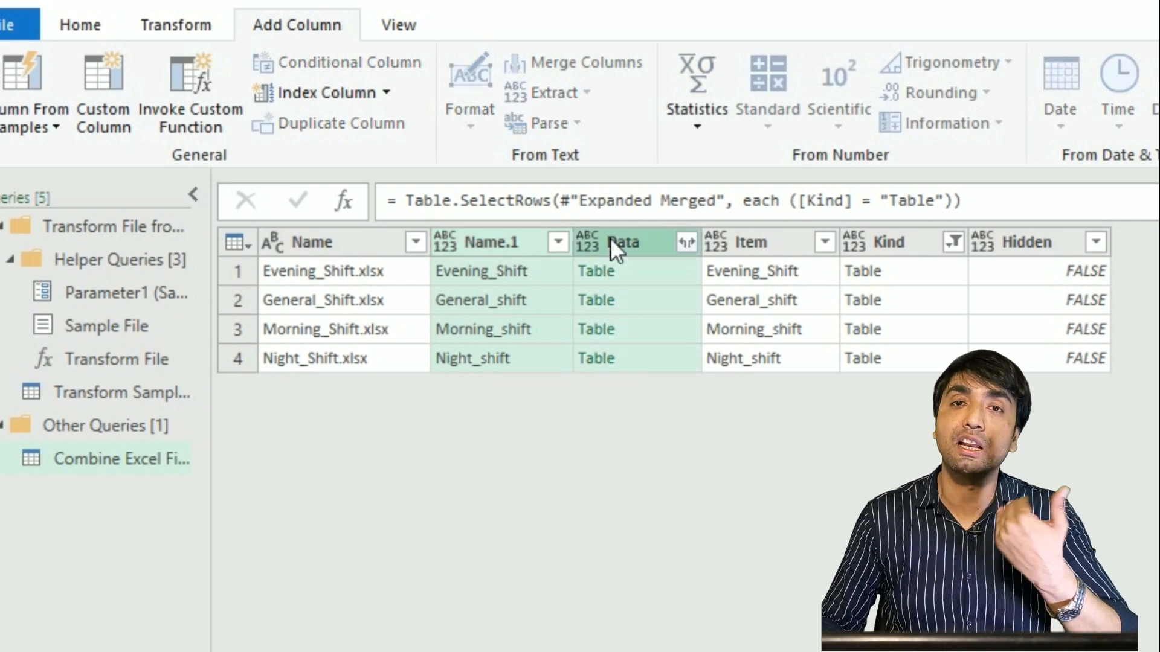
right_click(610, 238)
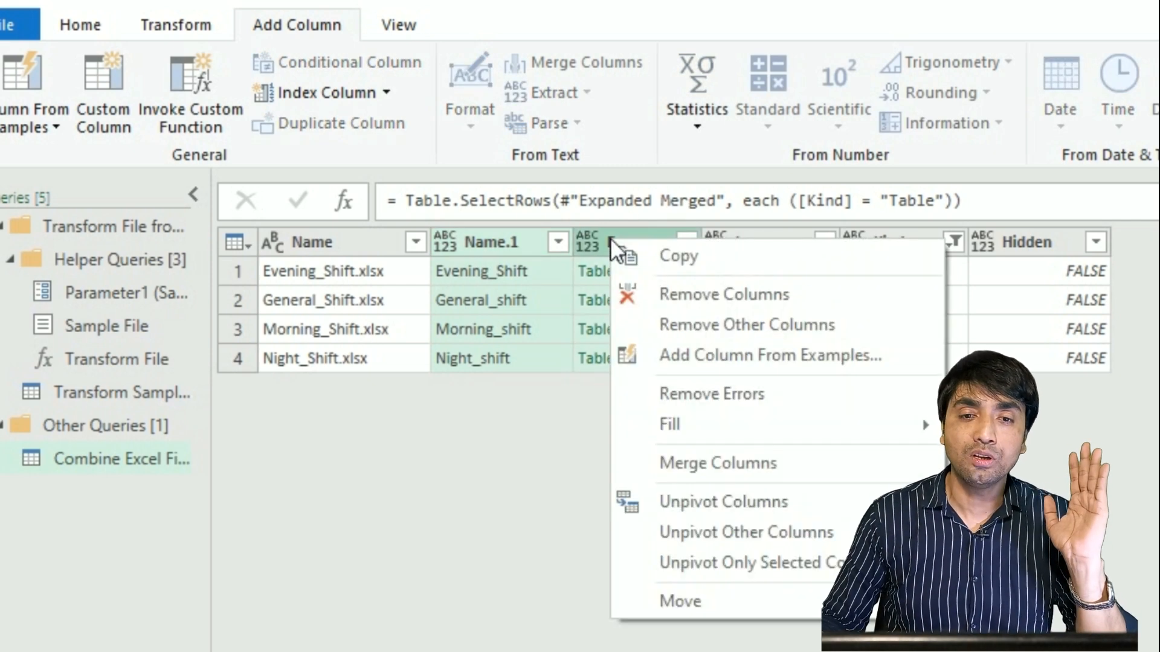
left_click(742, 327)
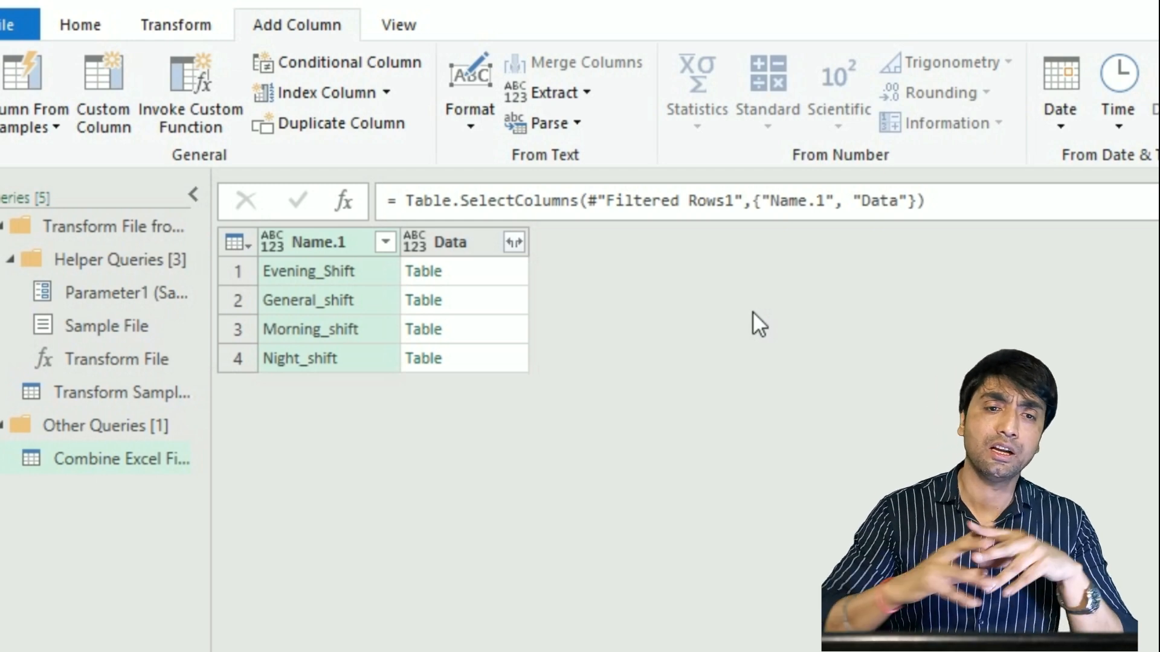
Expand the Data column into EmpName and Productivity without a prefix, and look through the combined rows
left_click(511, 246)
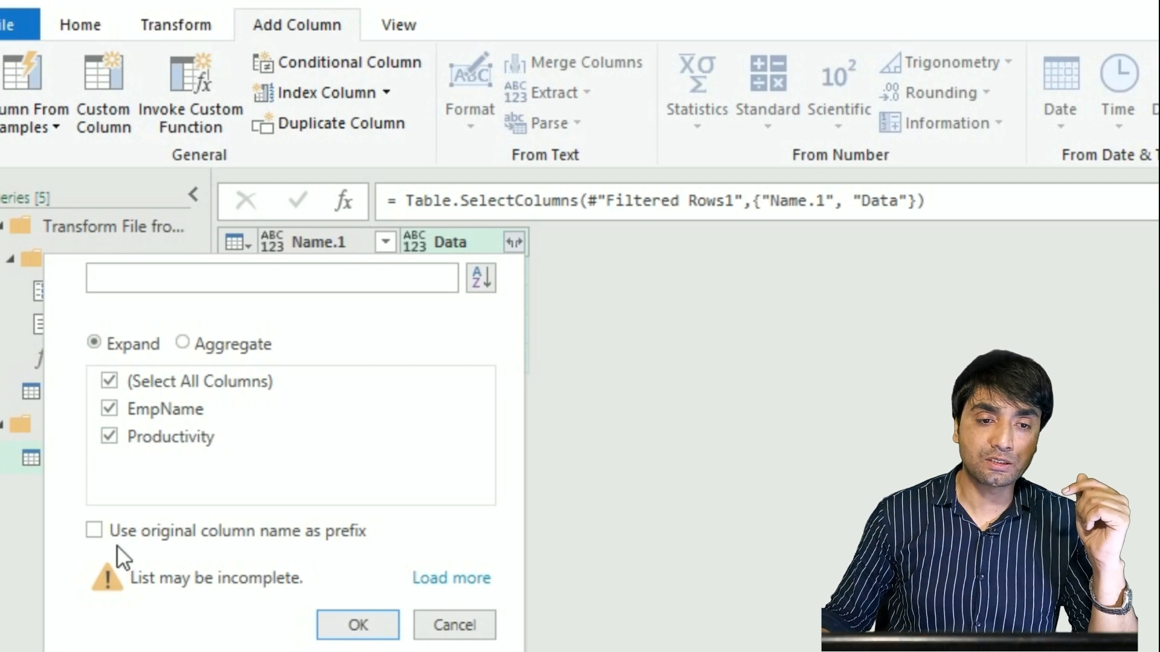
left_click(353, 629)
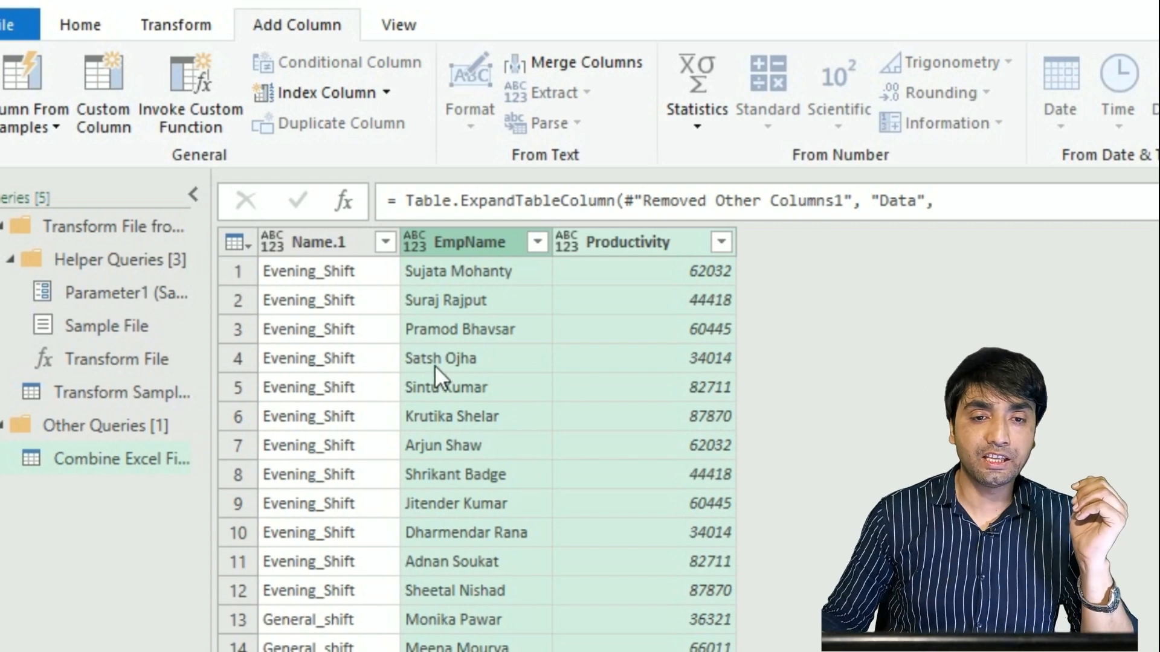
scroll(313, 505, "down", 4)
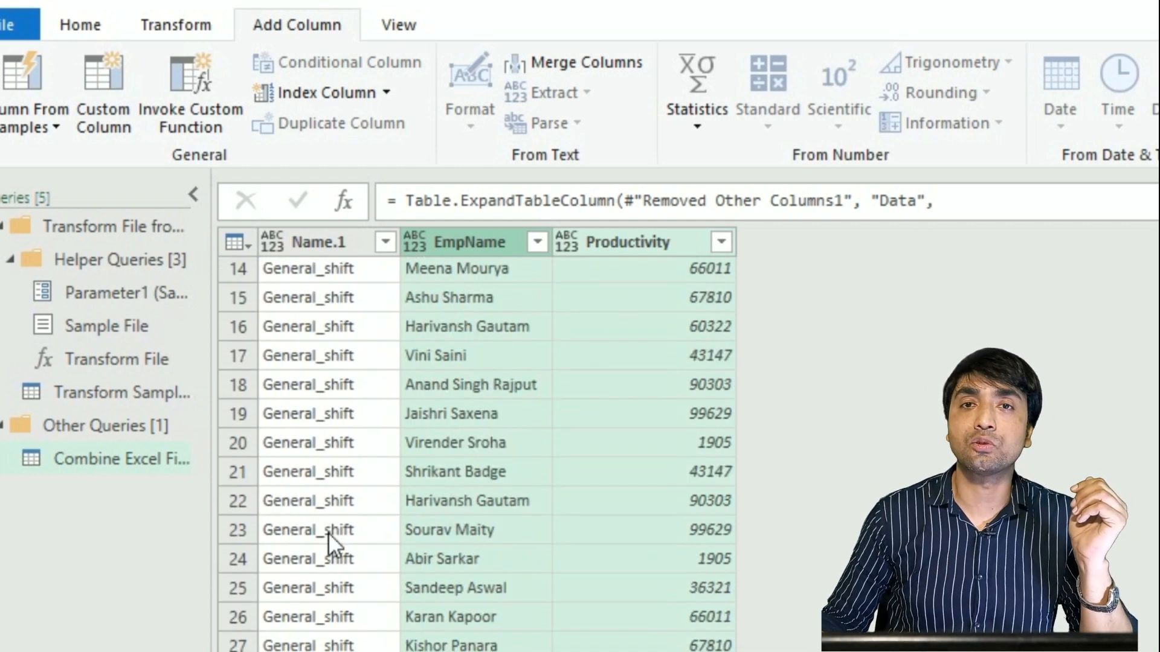
scroll(328, 498, "up", 4)
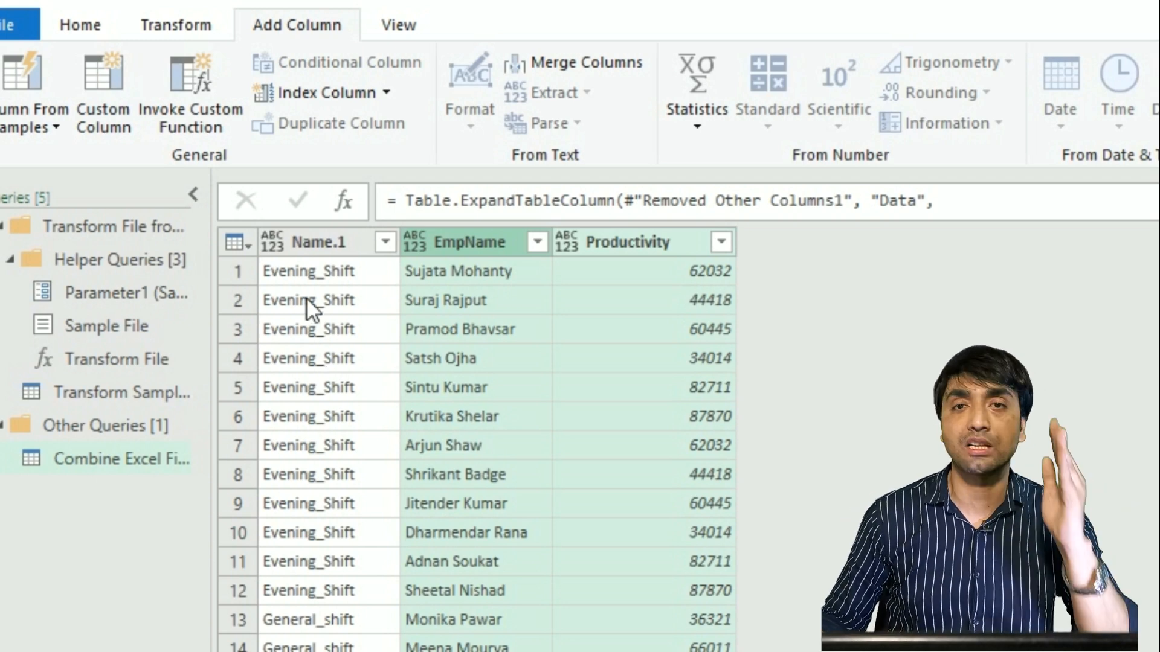
Replace the text _Shift, and likewise _shift, with nothing in the Name.1 column
left_click(312, 282)
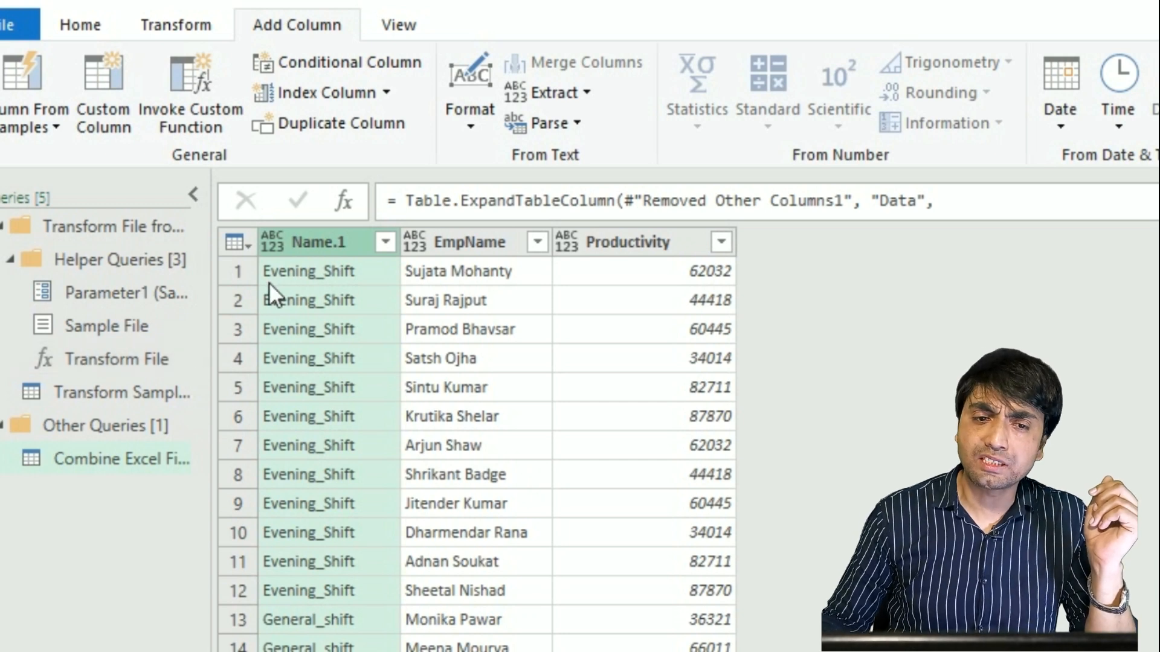
right_click(331, 244)
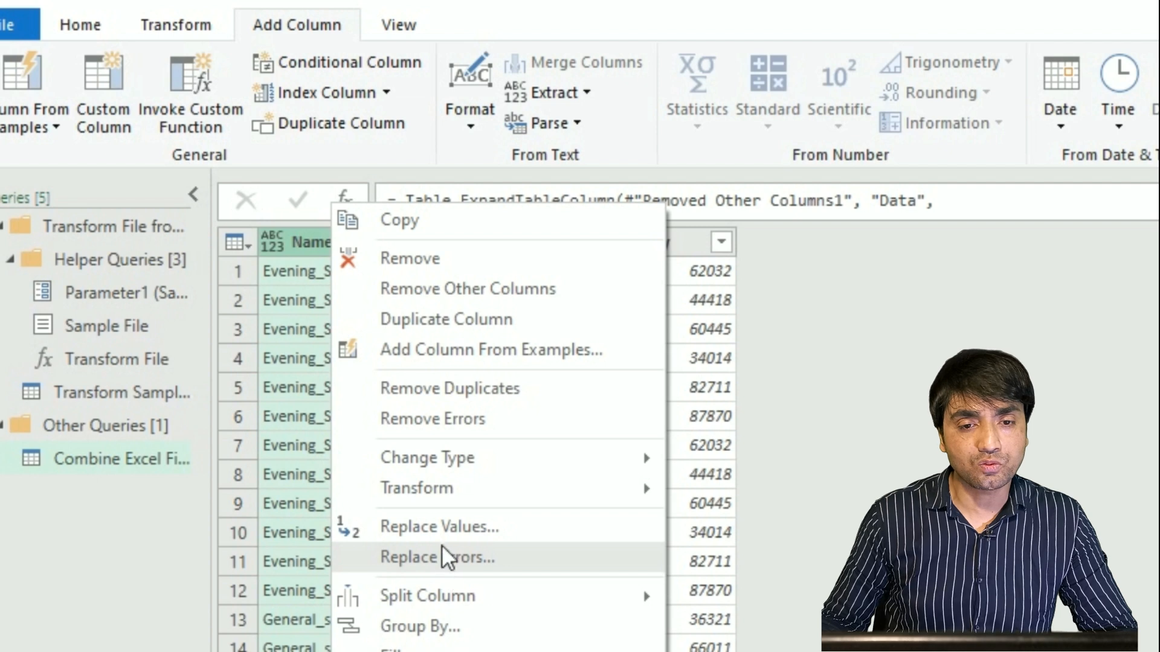
left_click(441, 528)
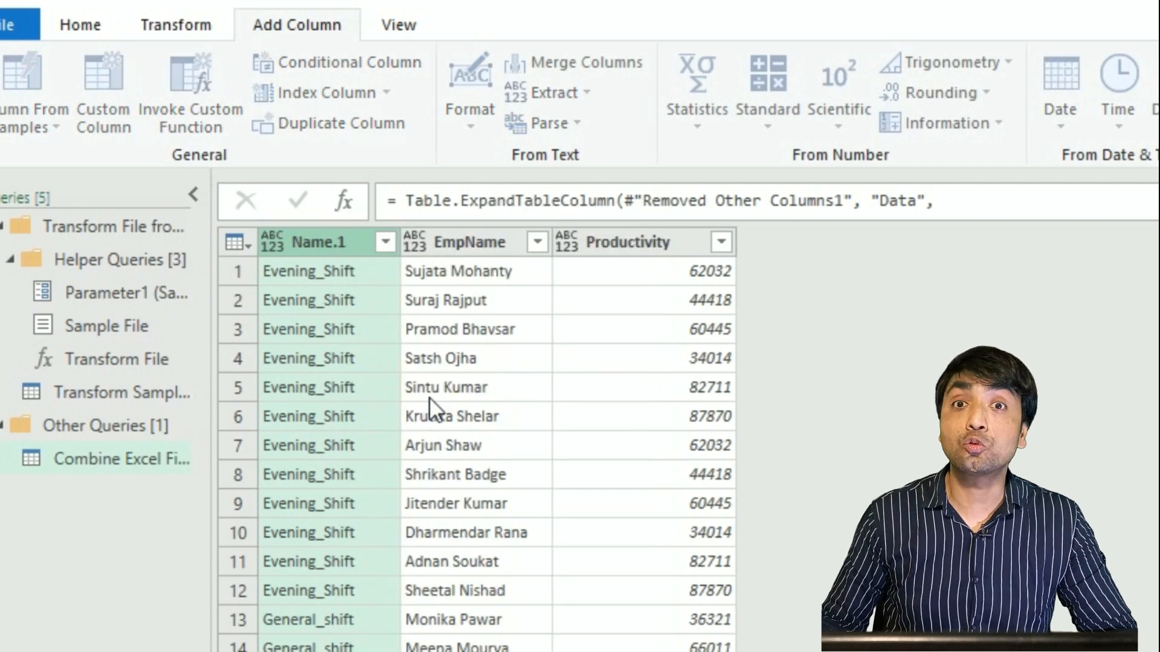
type("_")
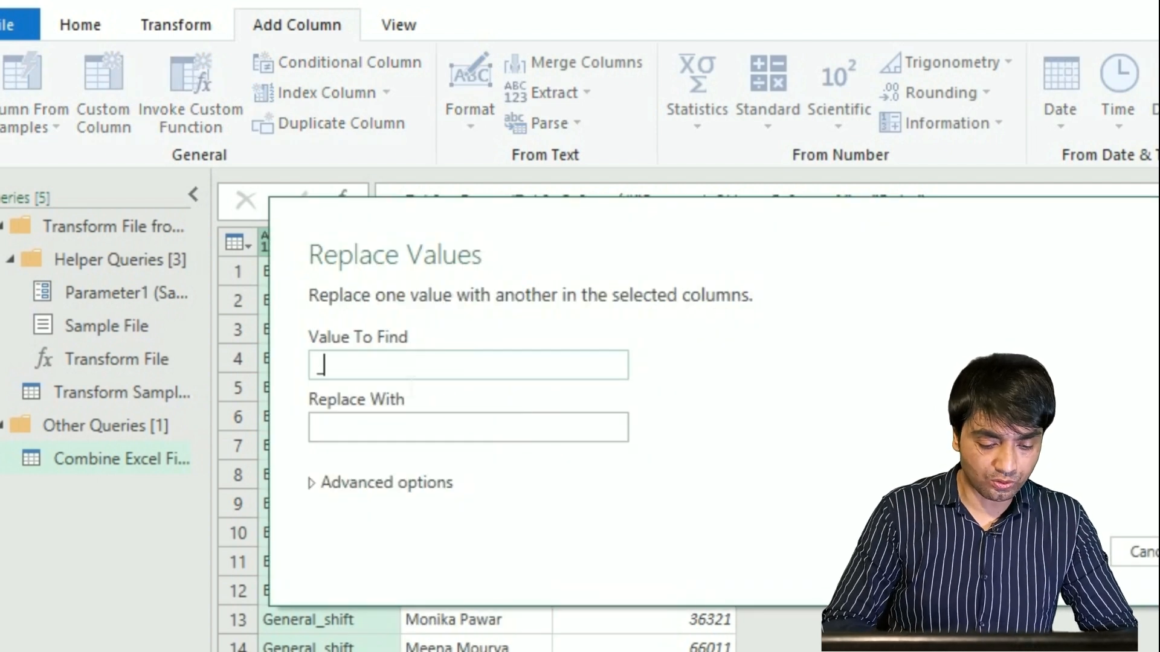
type("Shift")
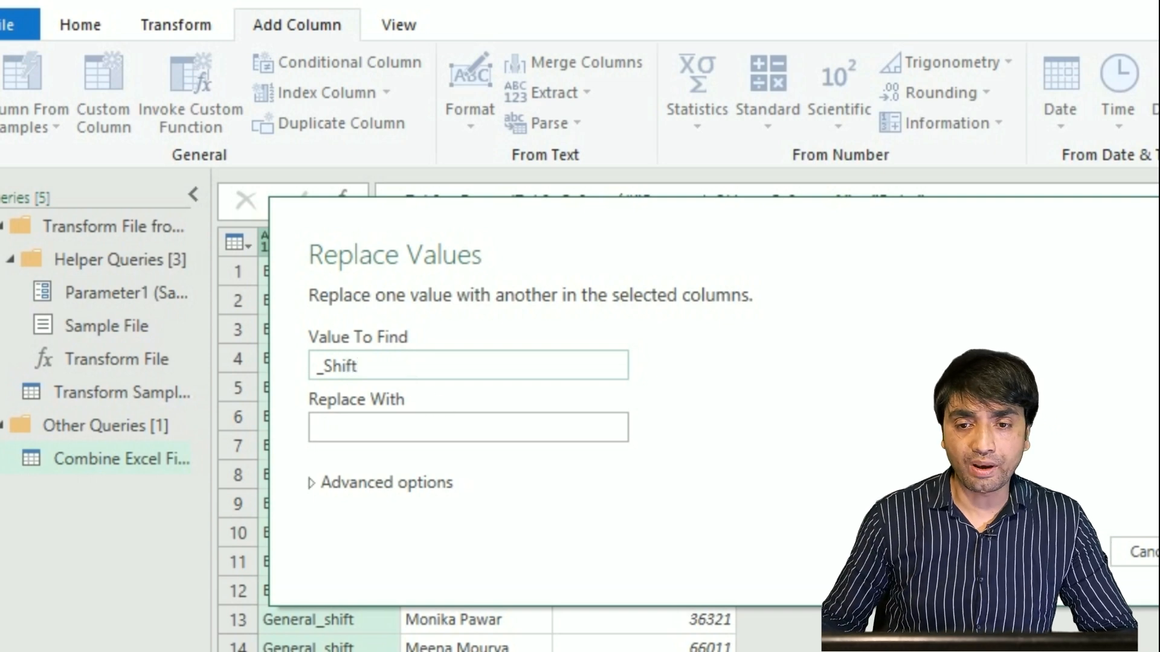
key("Return")
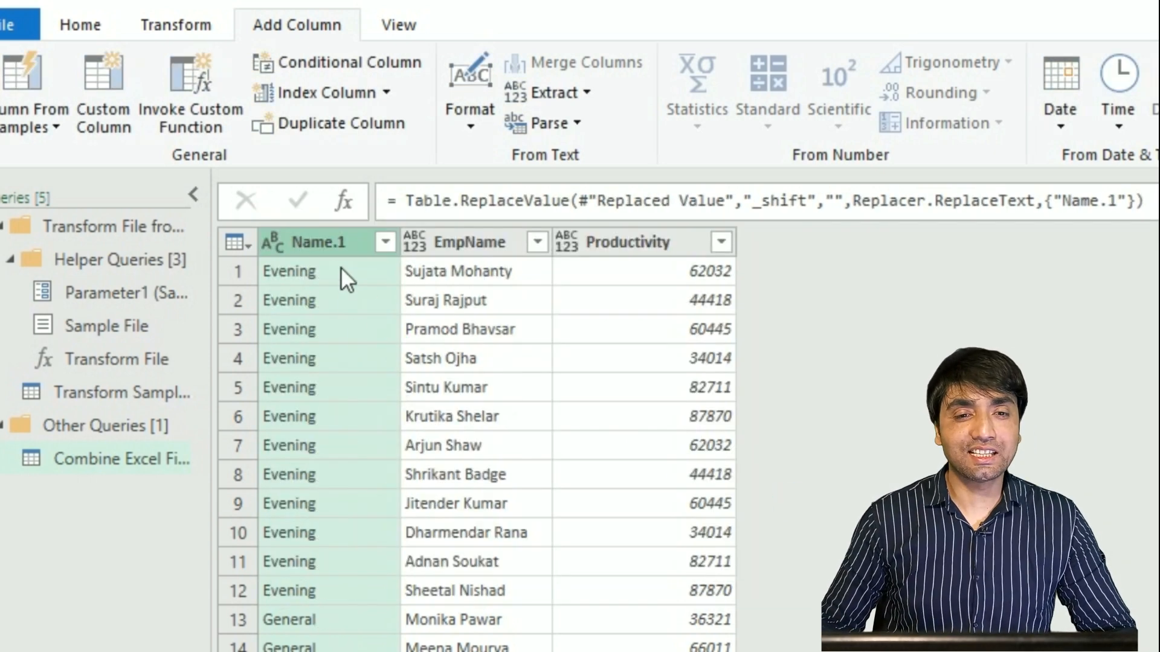
Rename the Name.1 column to Shift
double_click(321, 243)
type("Shift")
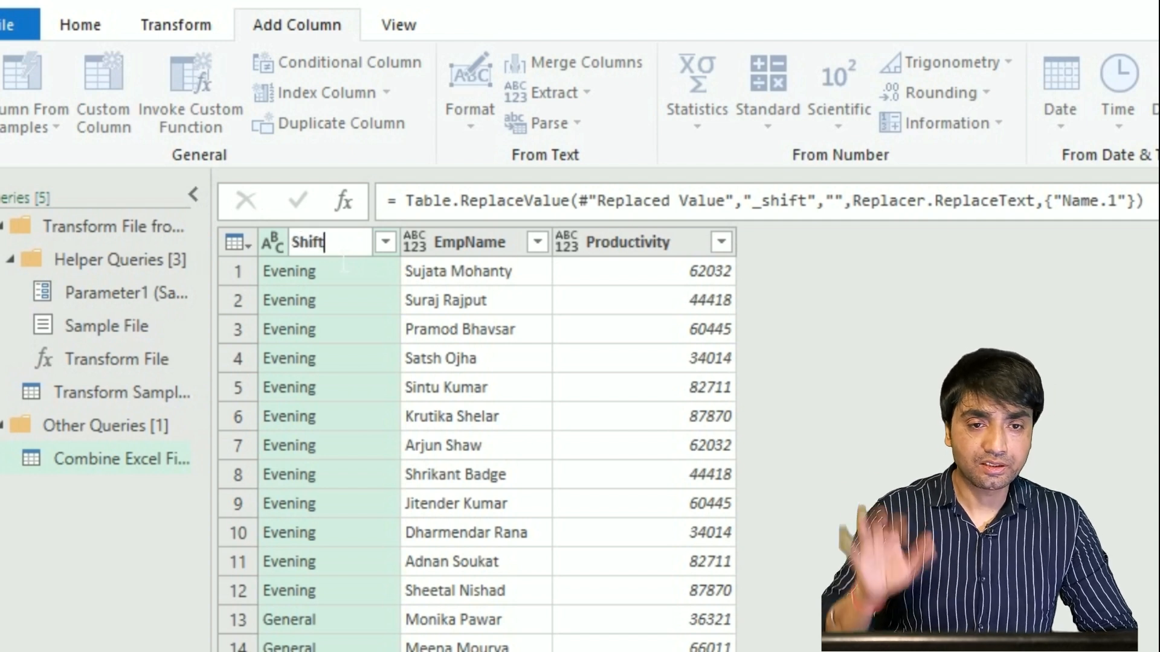
key("Return")
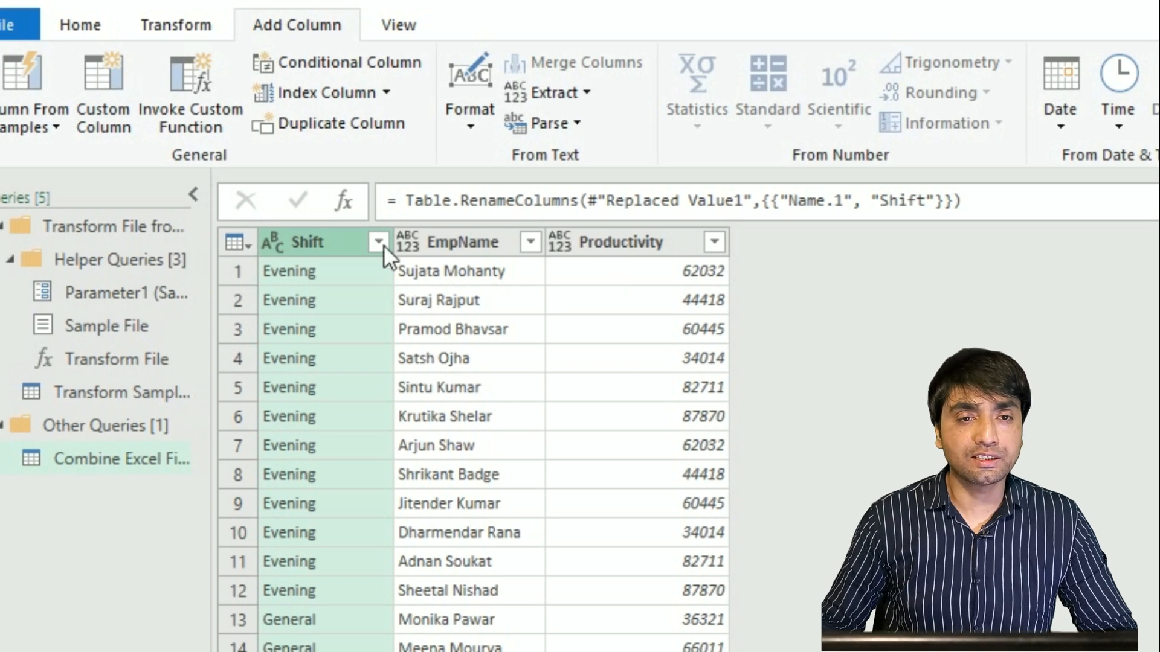
Set the data type of the EmpName column to Text and of the Productivity column to Whole Number
left_click(80, 25)
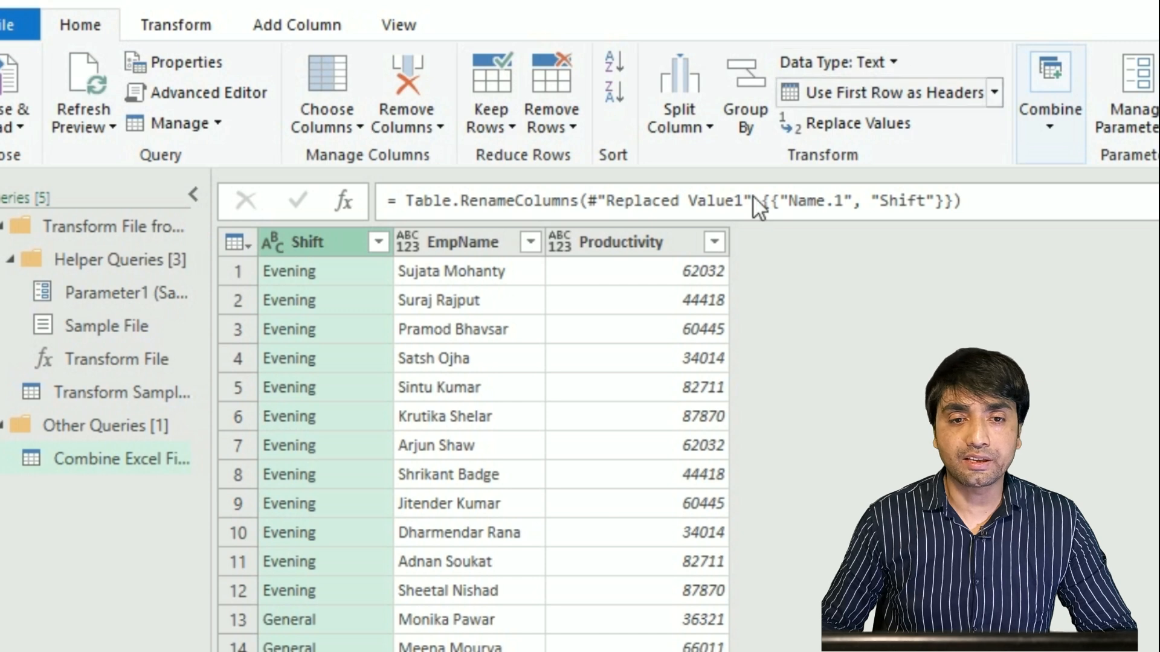
left_click(447, 239)
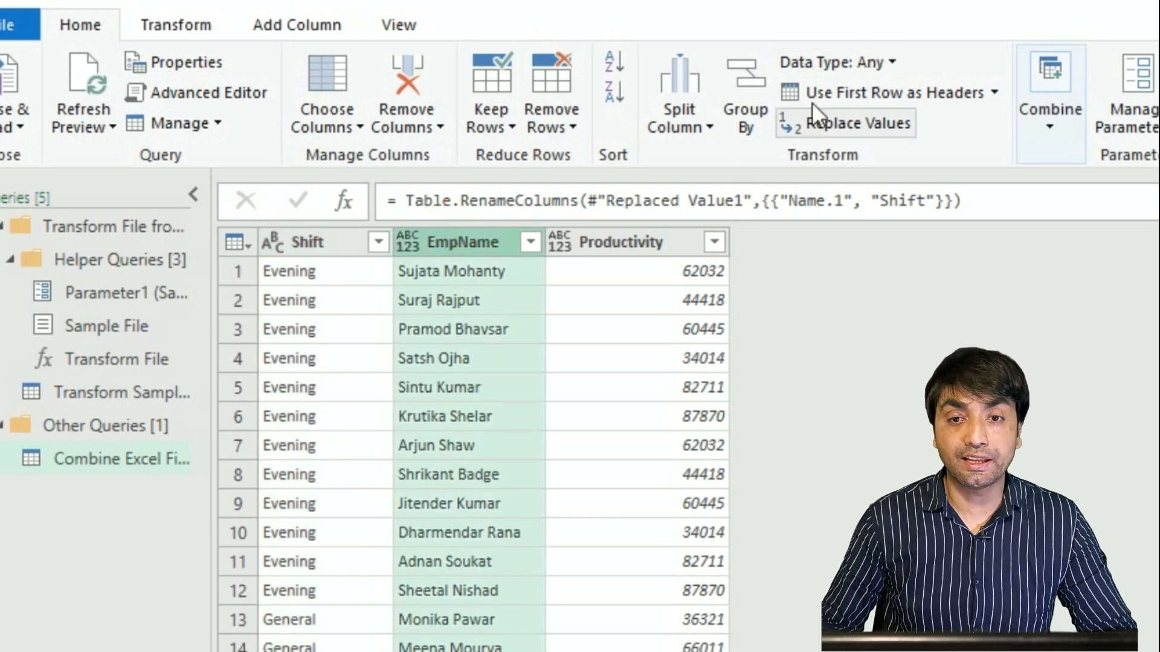
left_click(893, 61)
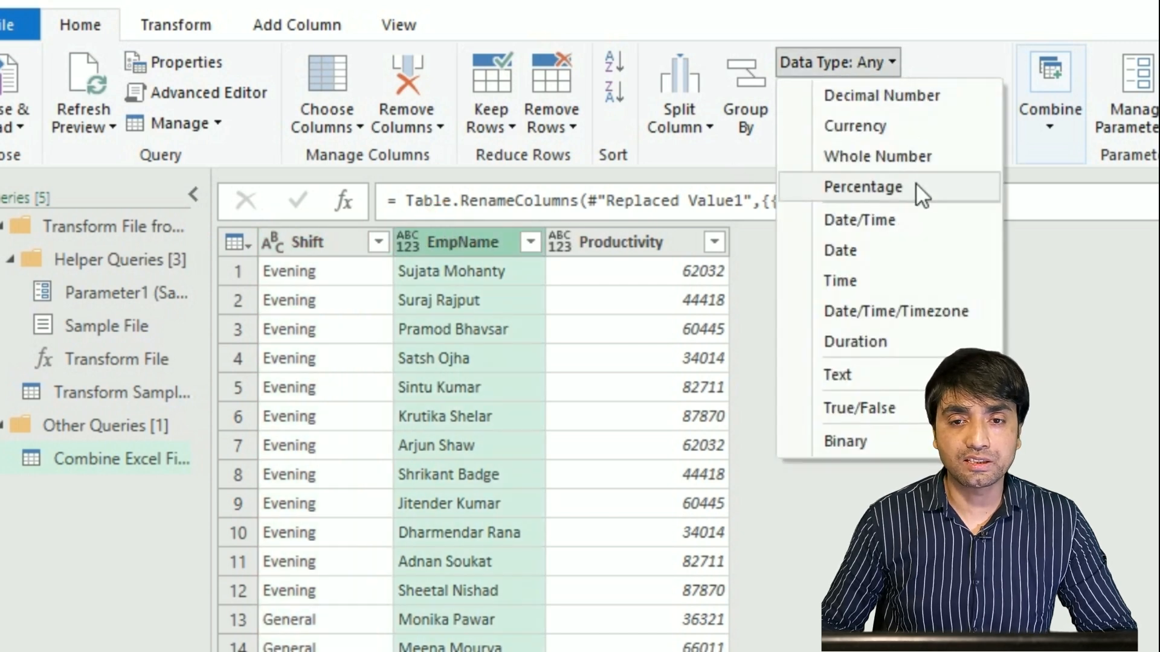
left_click(860, 377)
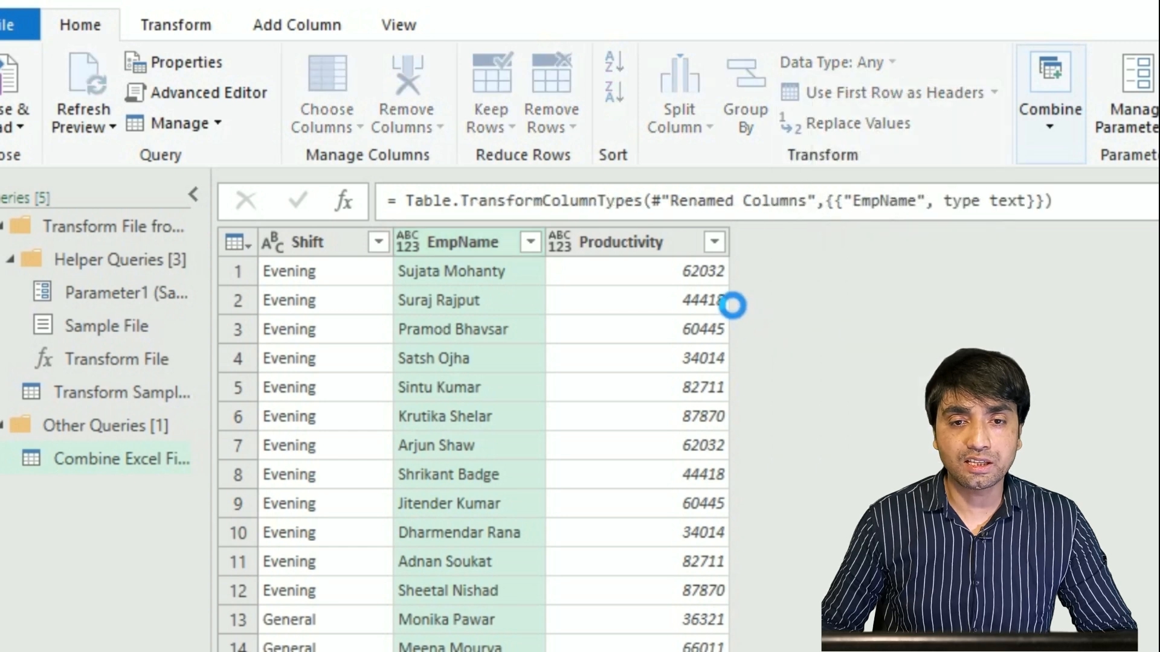
left_click(665, 242)
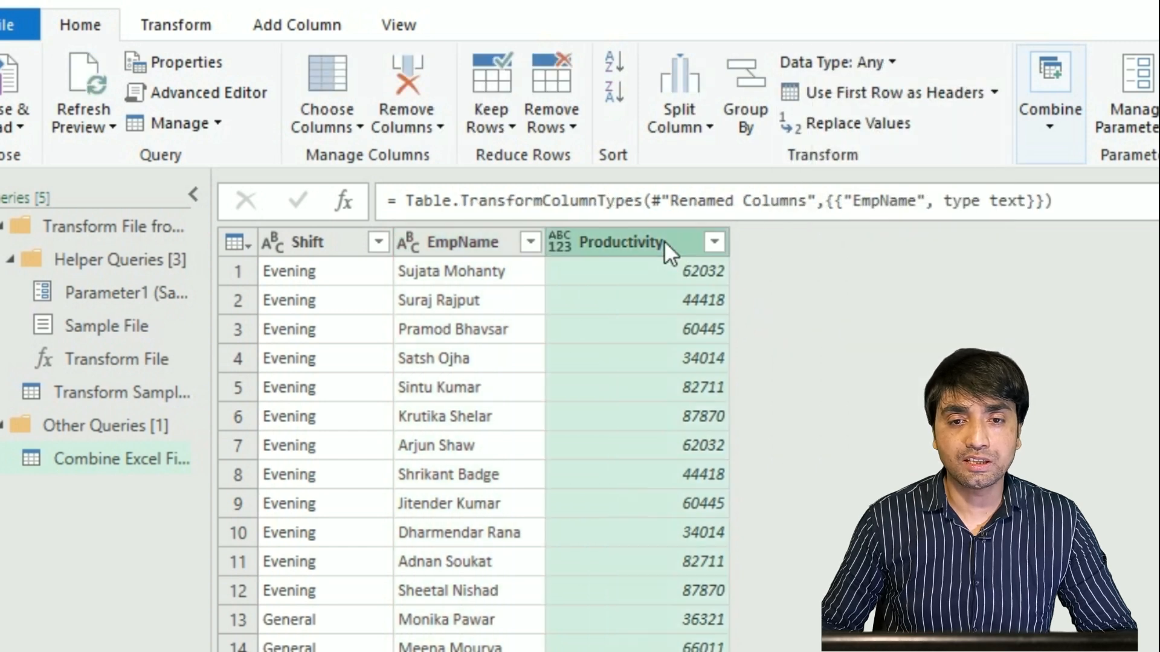
left_click(891, 62)
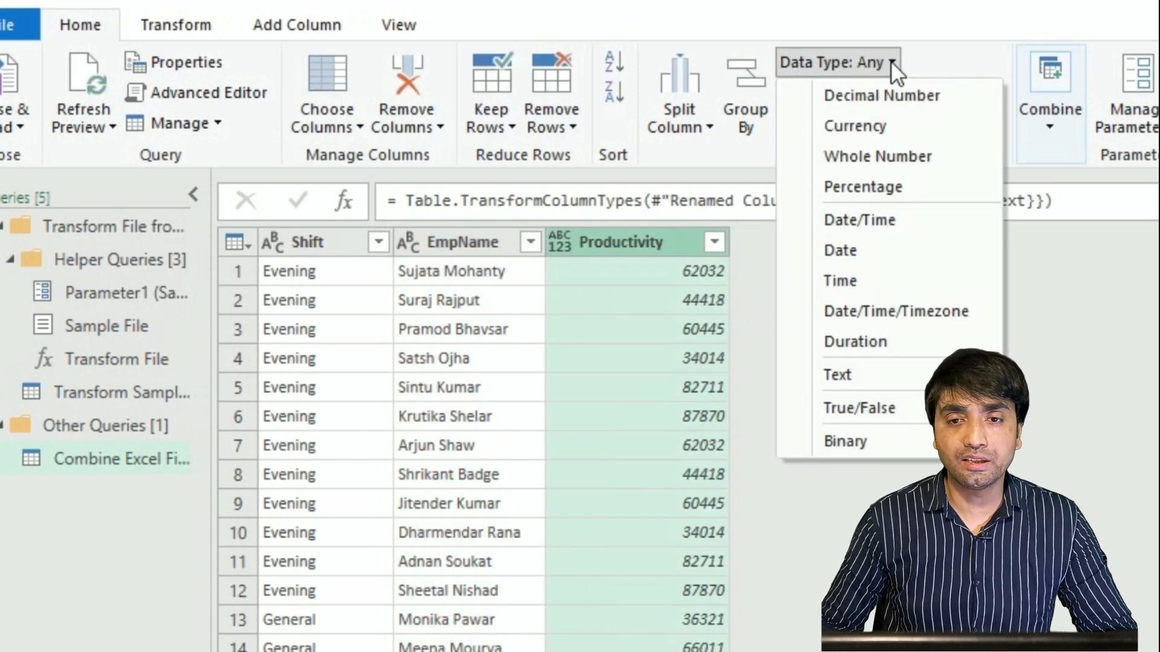
left_click(878, 156)
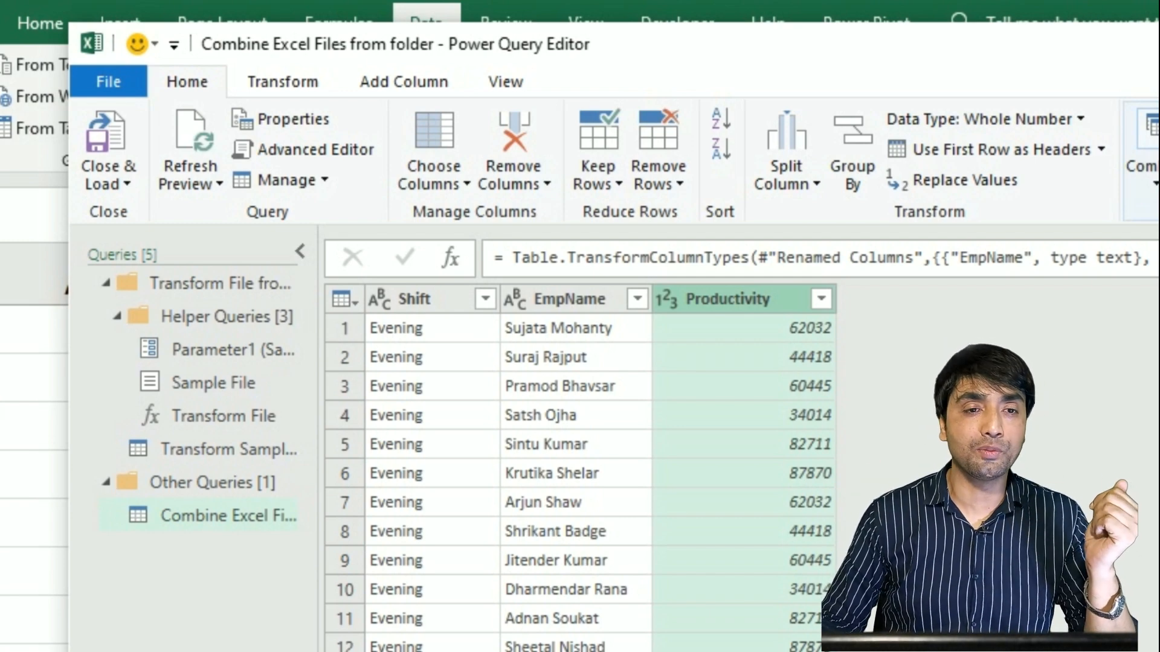
Close the query editor and load the combined query into the workbook
left_click(132, 171)
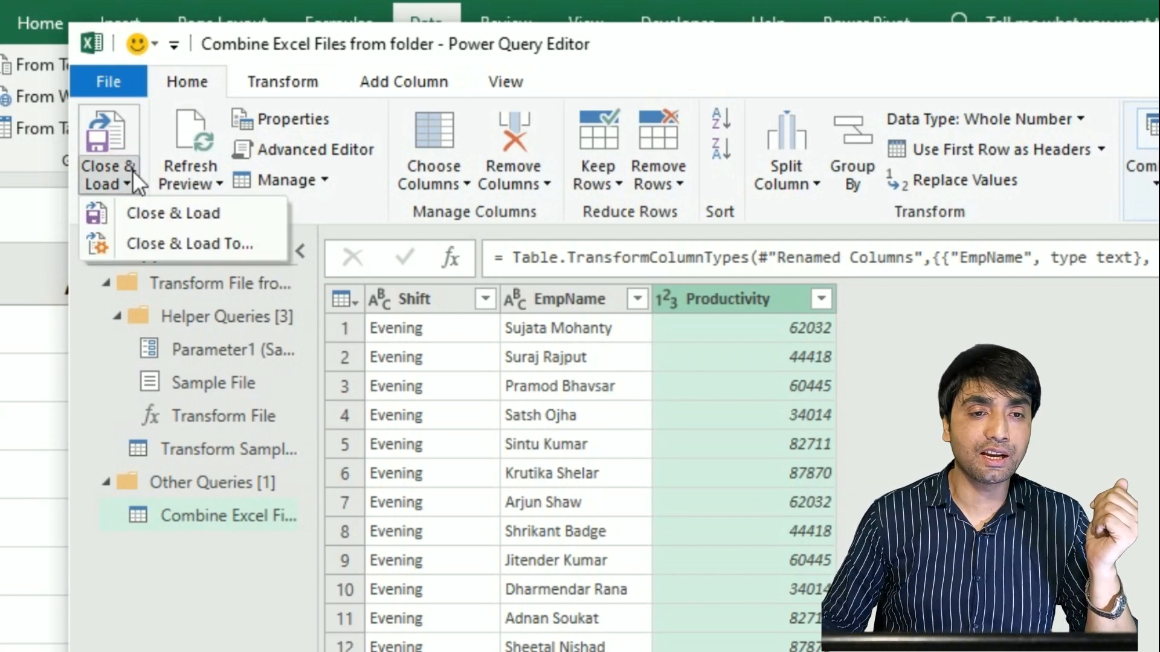
left_click(196, 208)
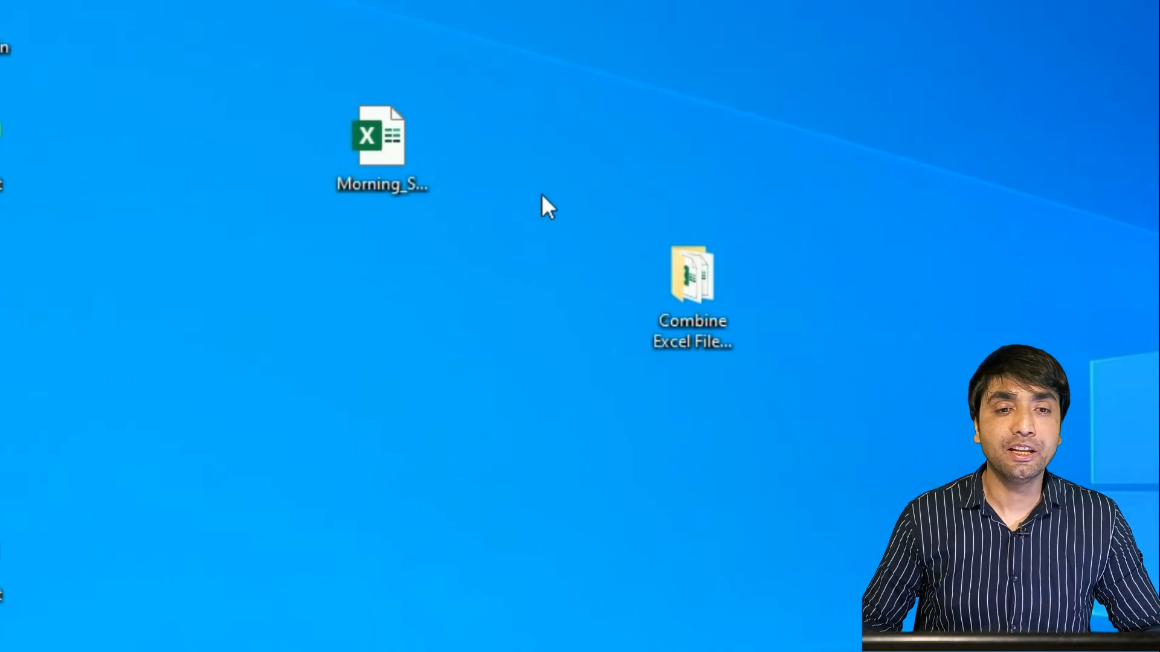
Copy Morning_Shiftpdated.xlsx from the desktop into the Combine Excel Files from folder directory
left_click(400, 182)
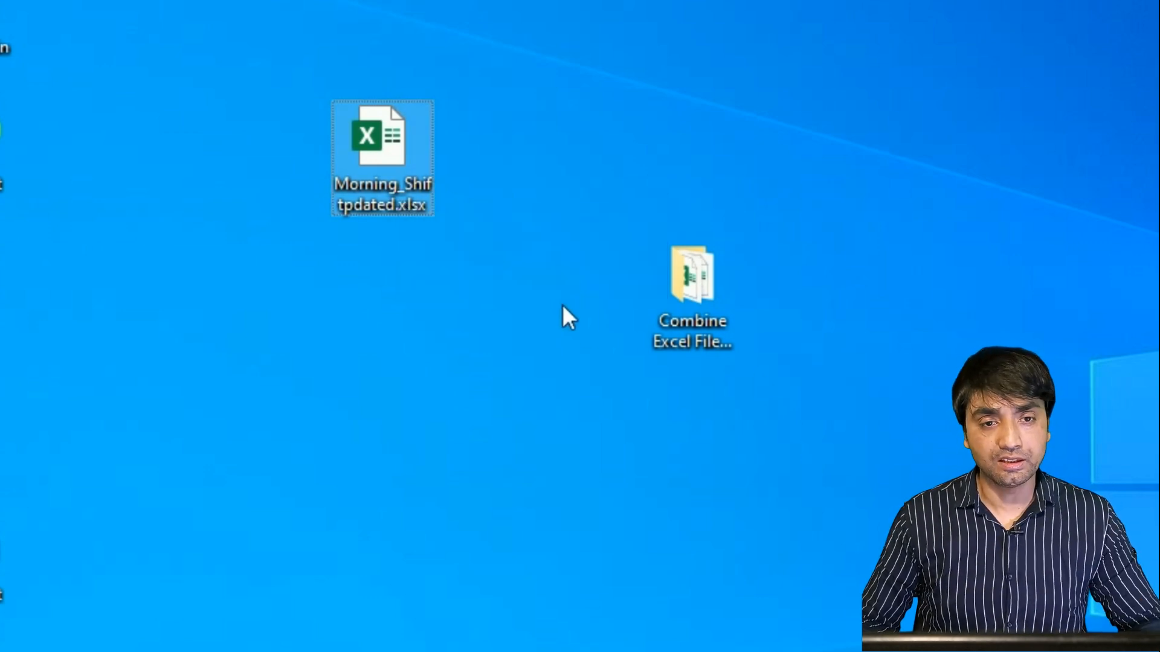
double_click(679, 307)
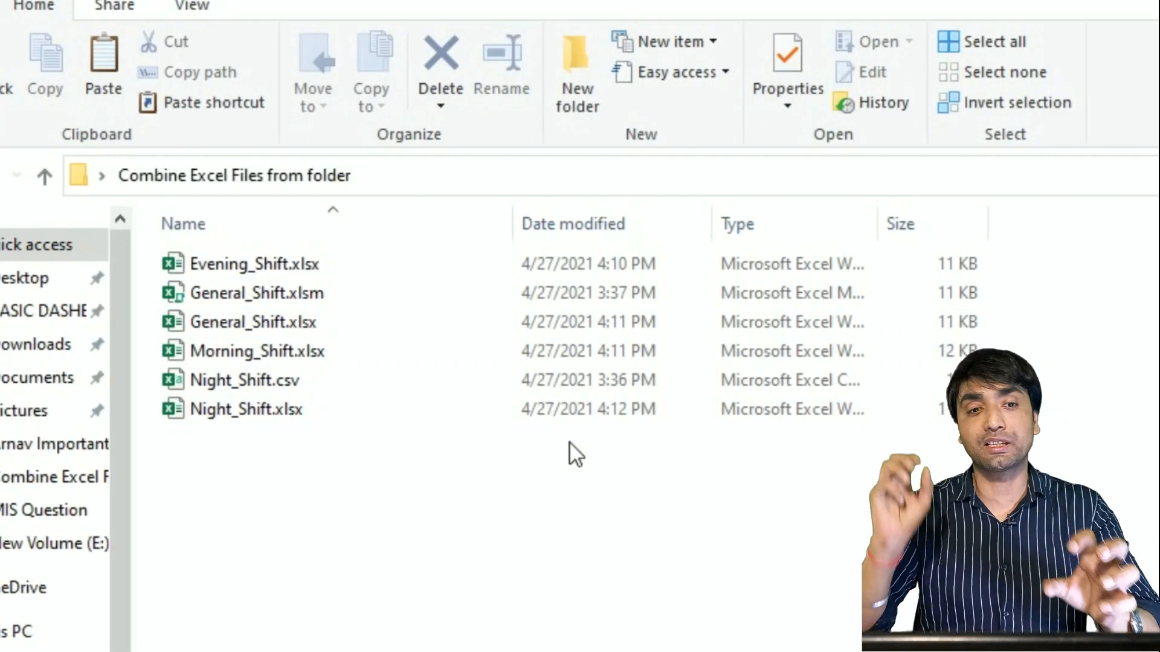
right_click(348, 534)
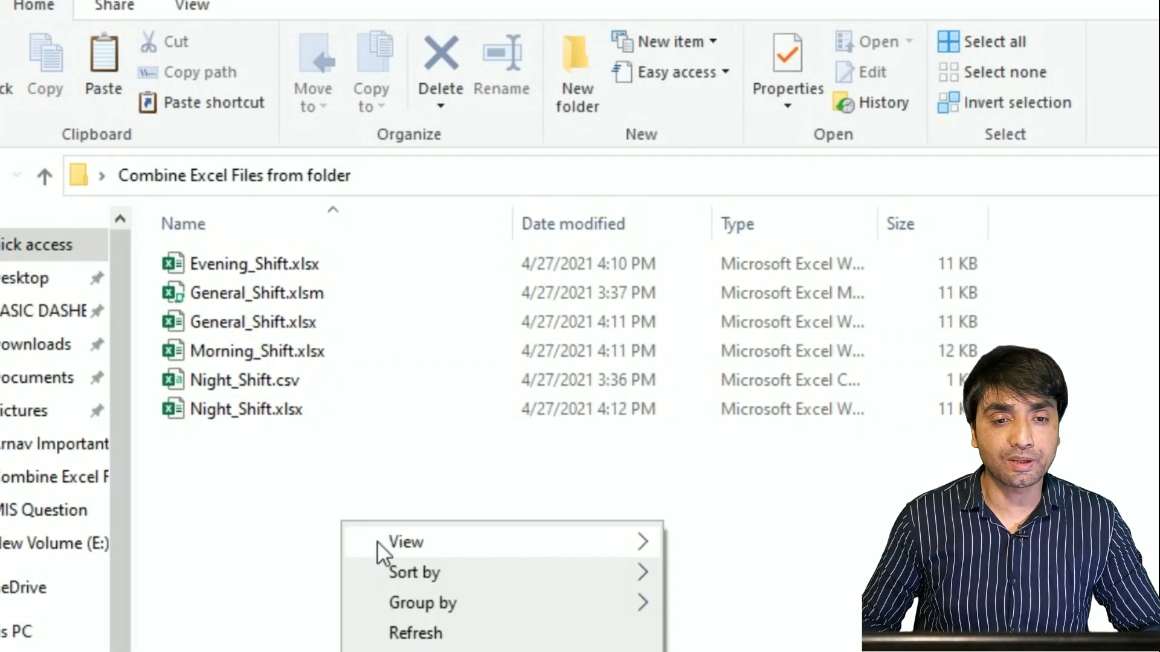
left_click(426, 632)
key("ctrl+v")
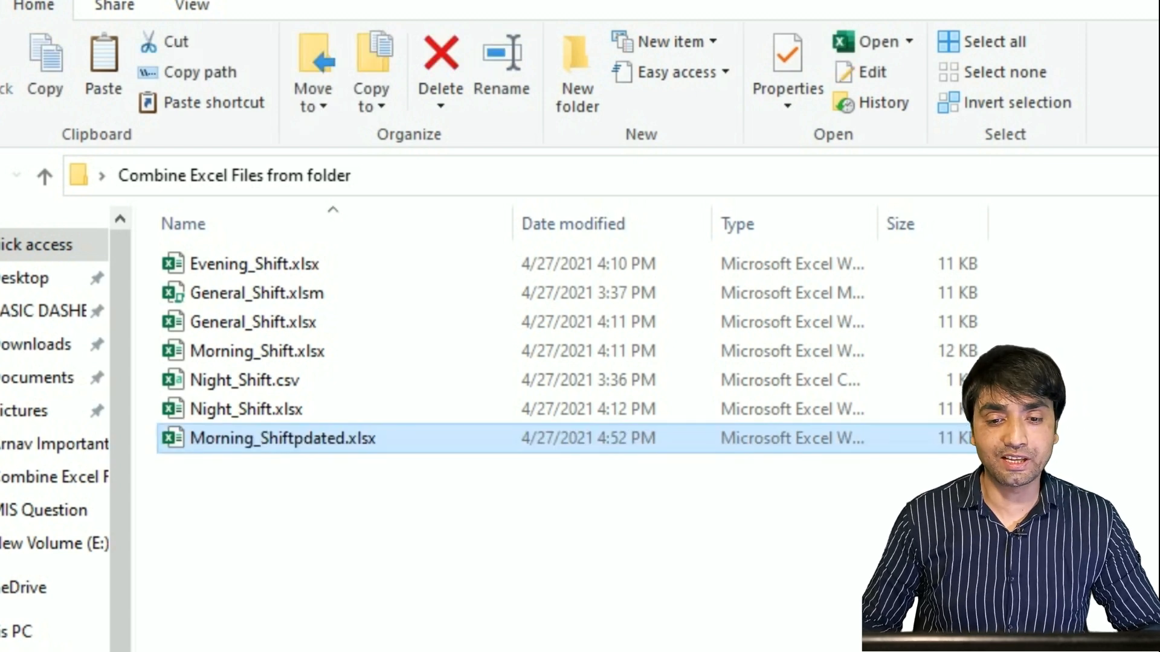
Switch to Excel and refresh the loaded query table to pull in the added workbook
key("alt+Tab")
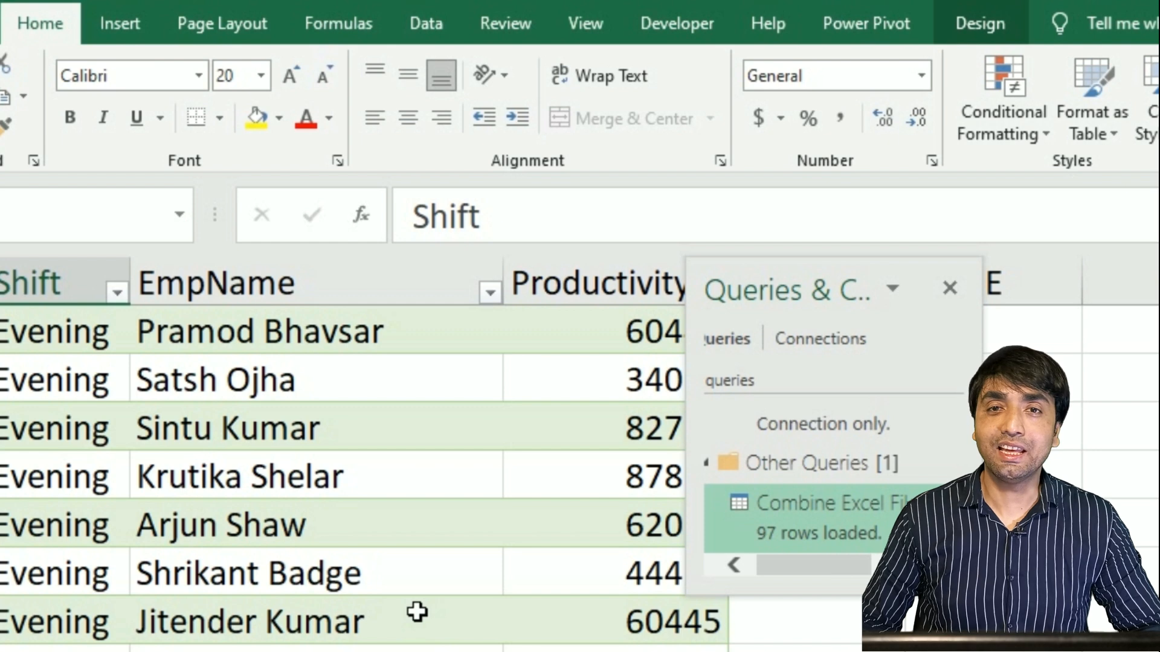
left_click(261, 517)
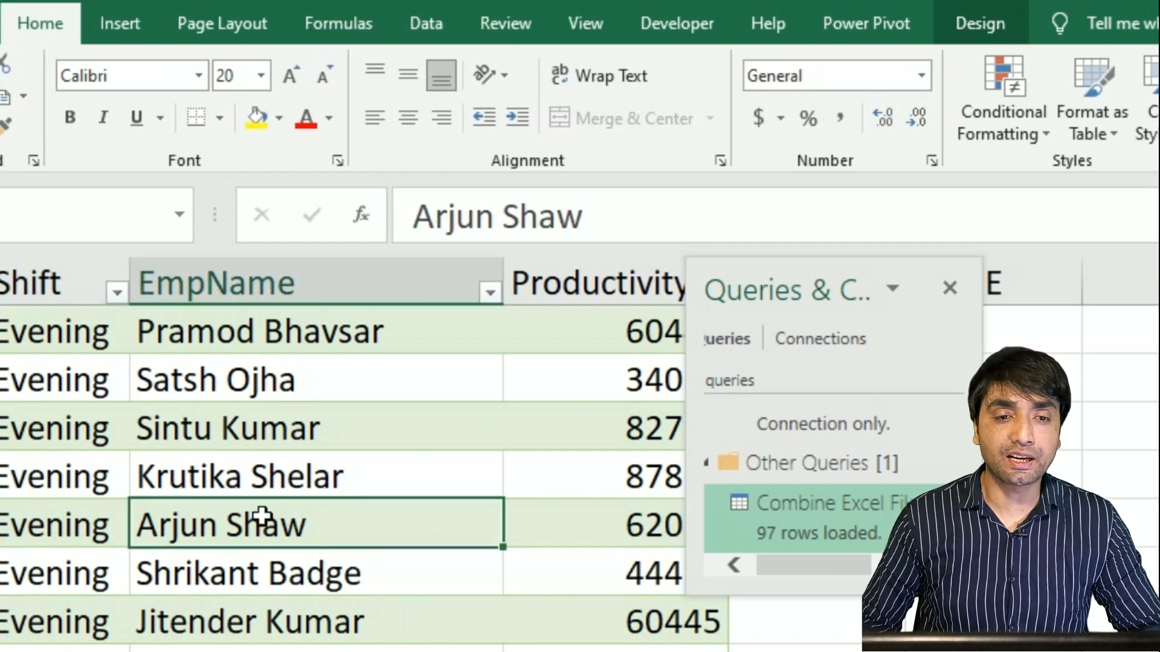
right_click(261, 516)
left_click(360, 494)
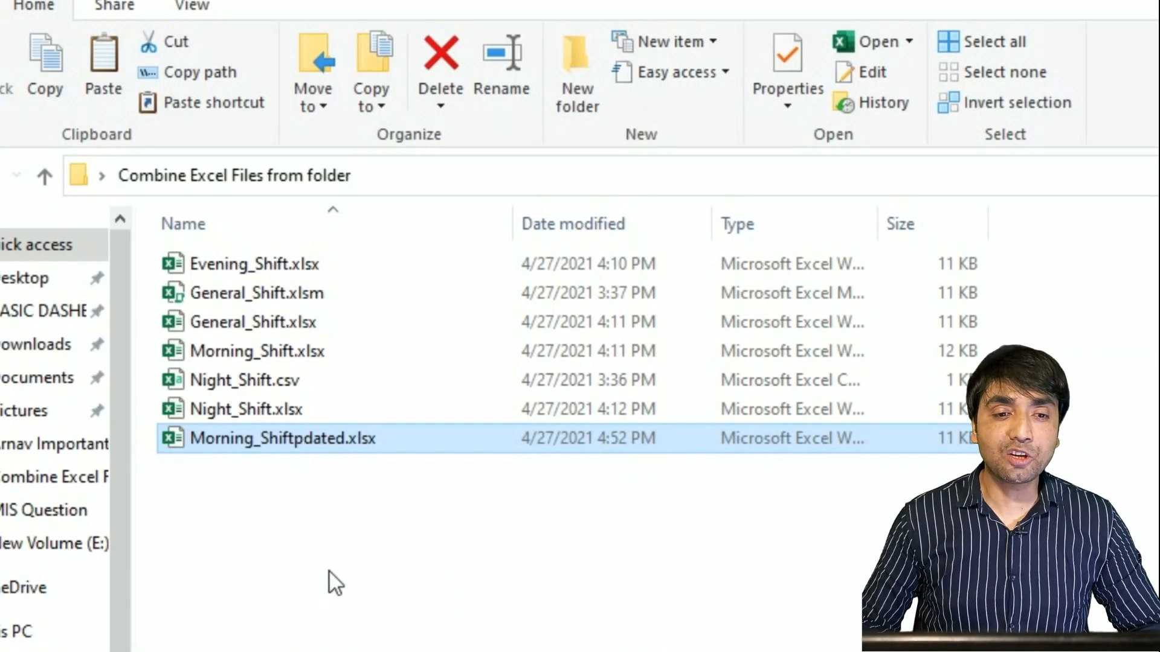
Switch to File Explorer and create a subfolder named updated inside Combine Excel Files from folder
right_click(330, 573)
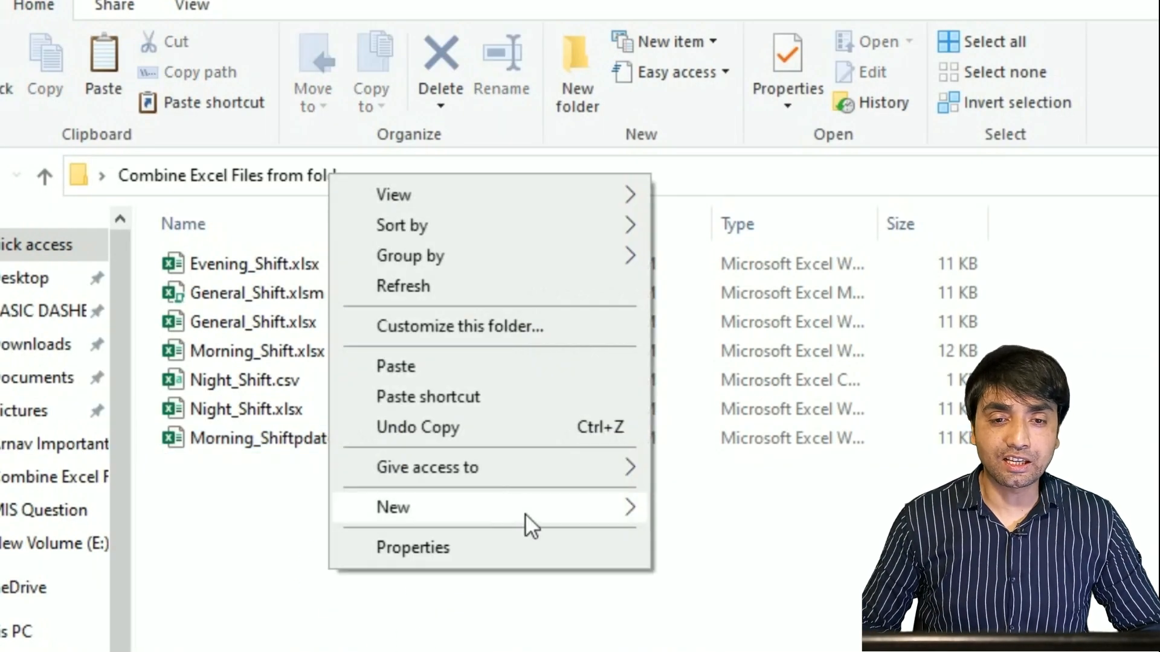
mouse_move(598, 512)
left_click(695, 510)
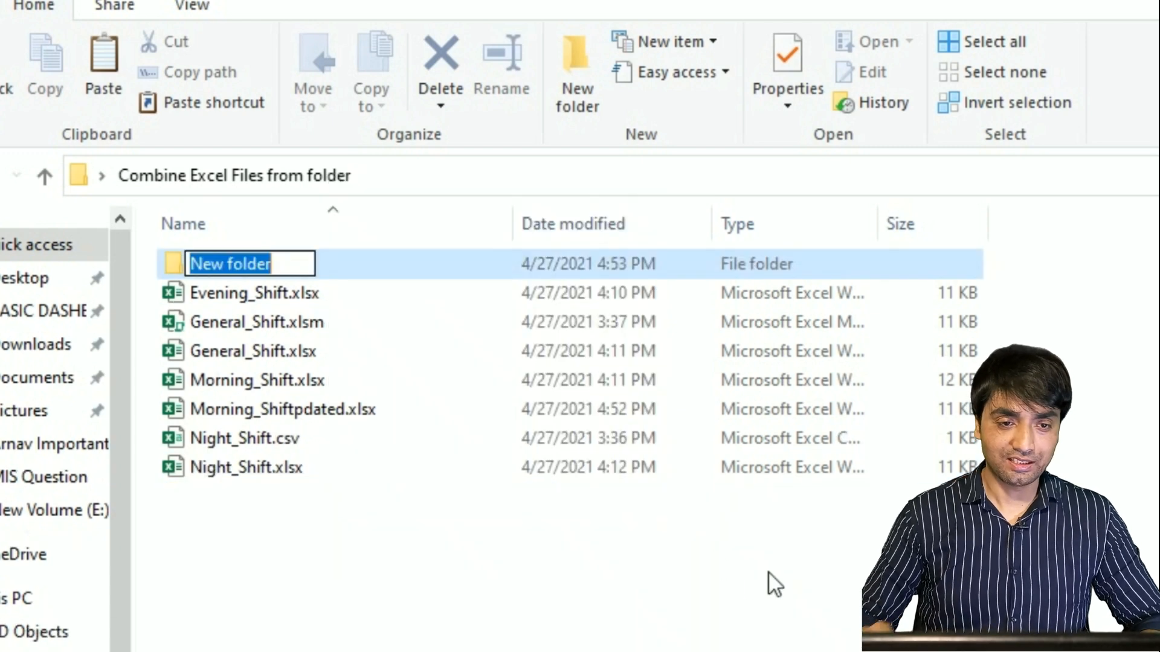
type("updated")
key("Return")
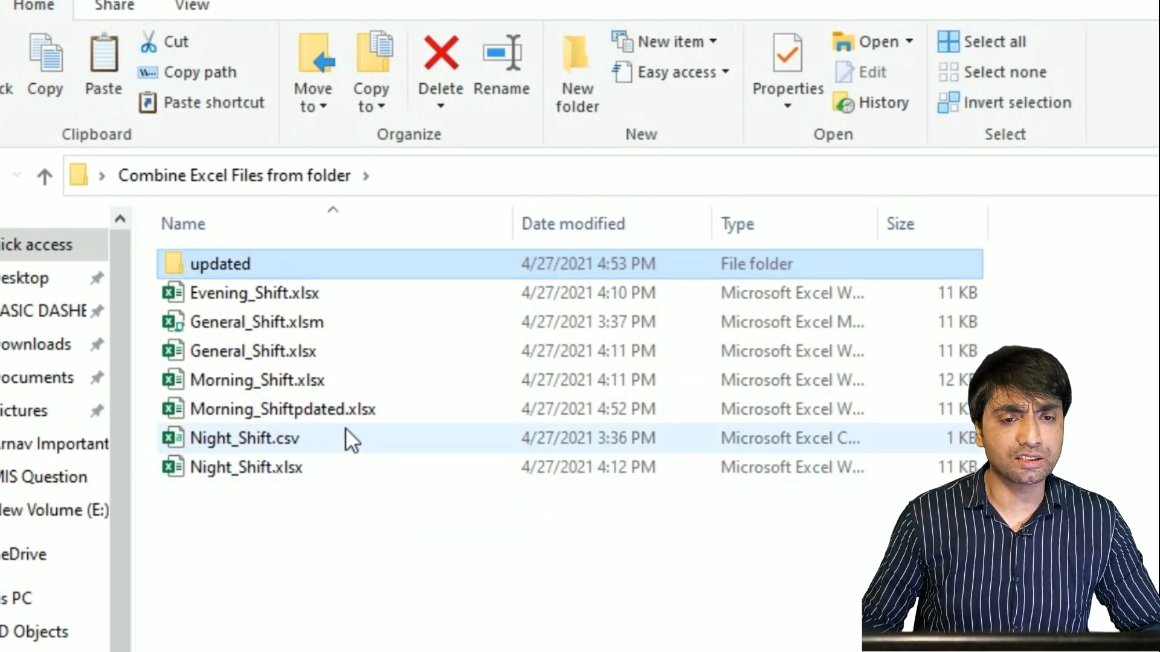
Copy Morning_Shiftpdated.xlsx into the updated subfolder and check that subfolder's contents from the parent folder
left_click(340, 412)
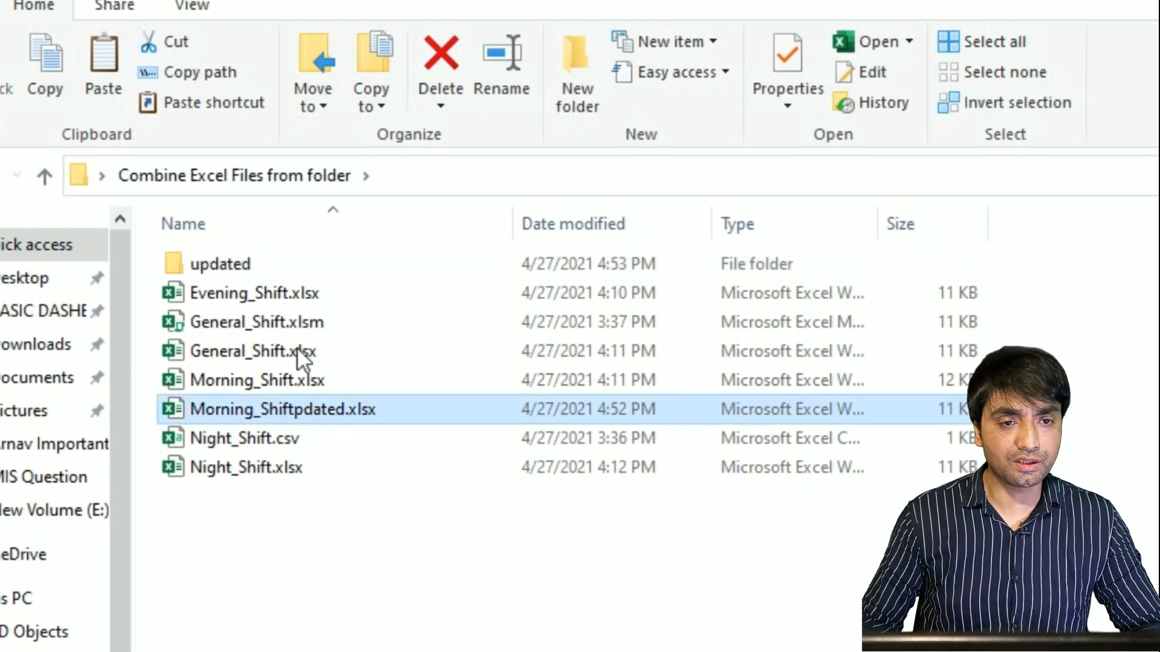
double_click(228, 264)
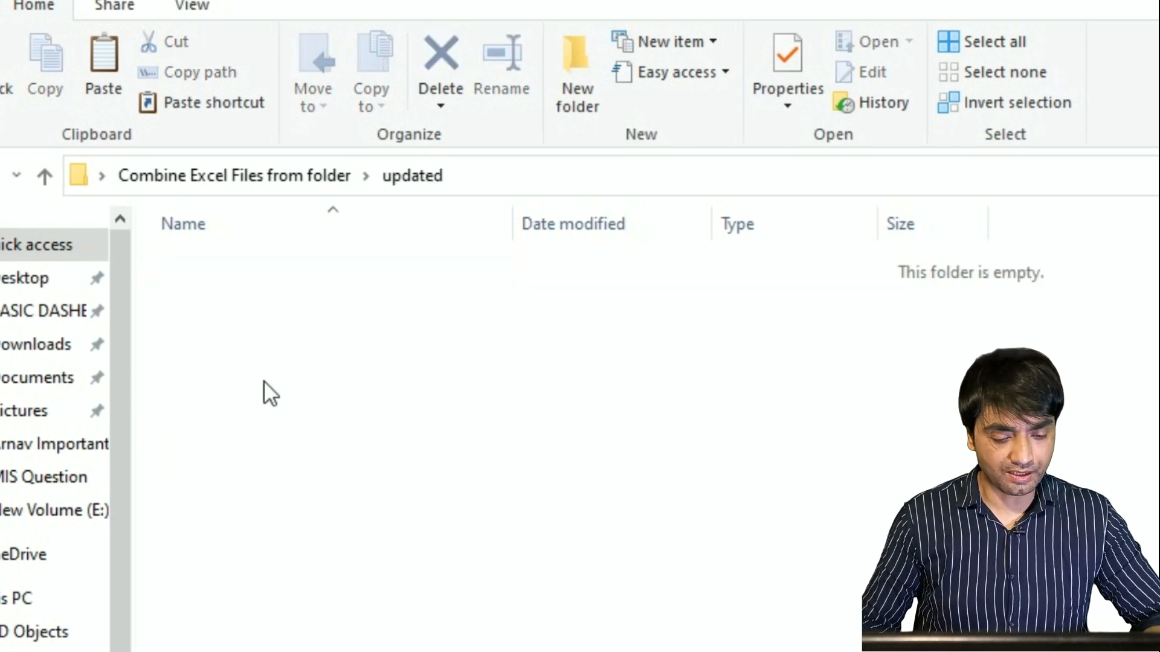
key("ctrl+v")
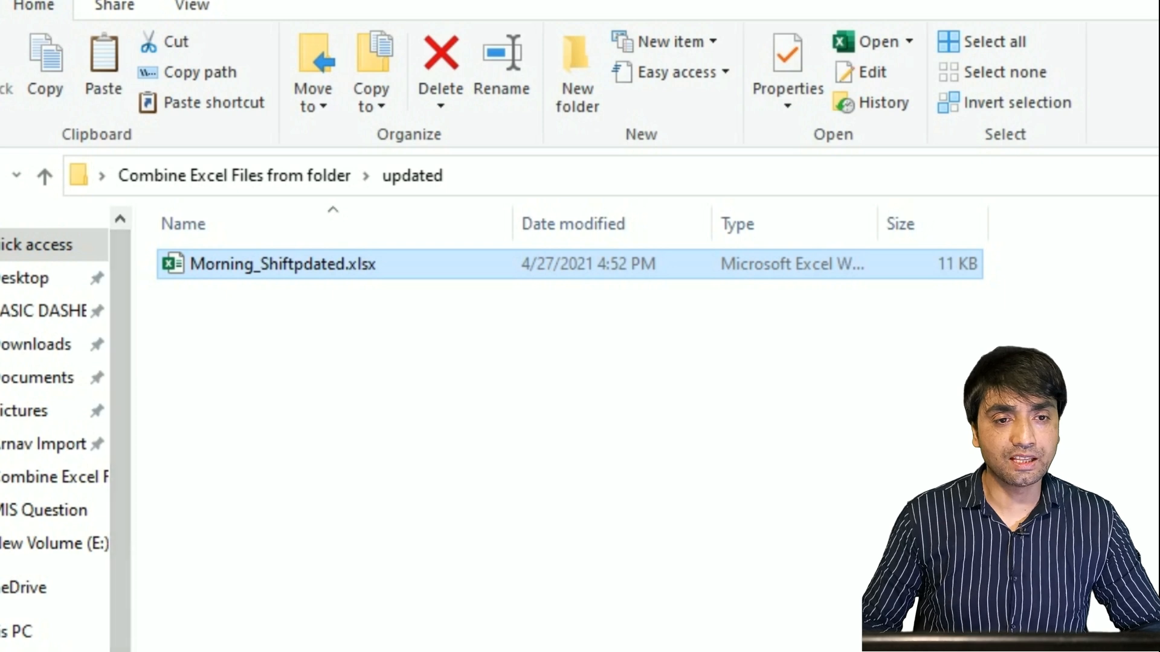
key("alt+Left")
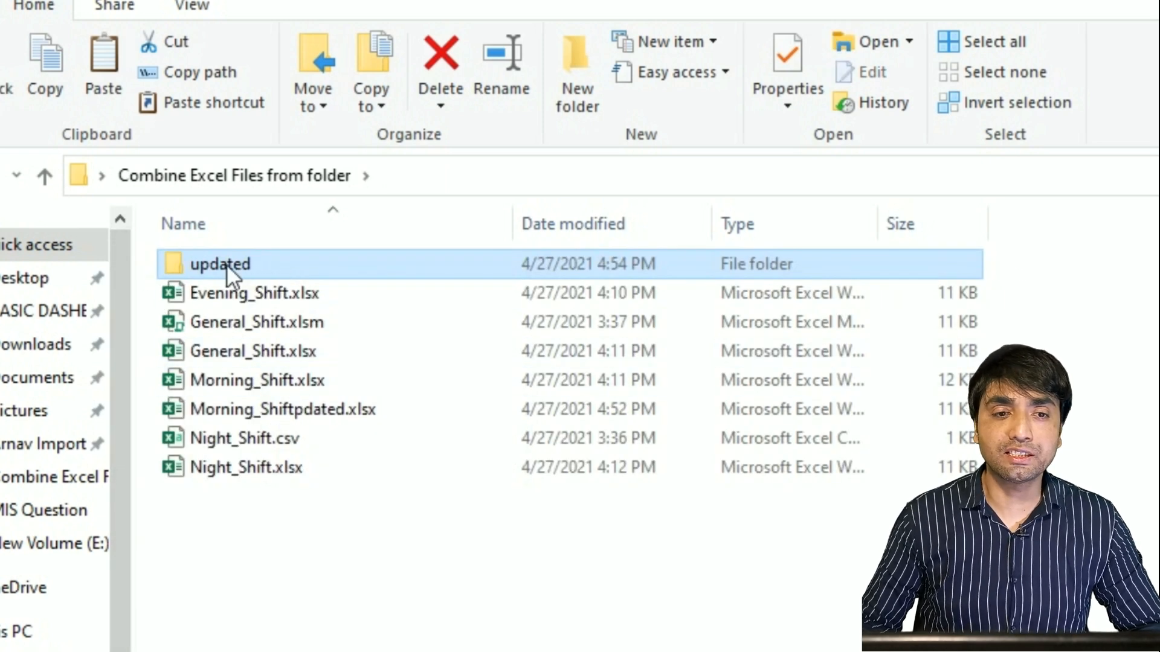
mouse_move(285, 266)
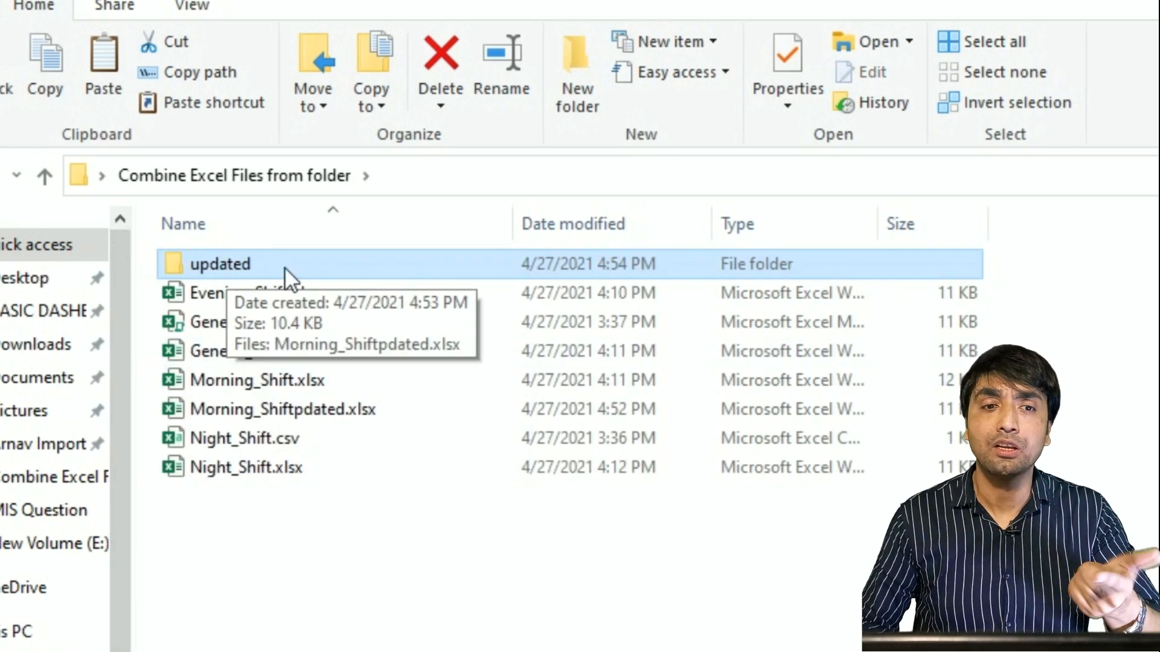
double_click(270, 267)
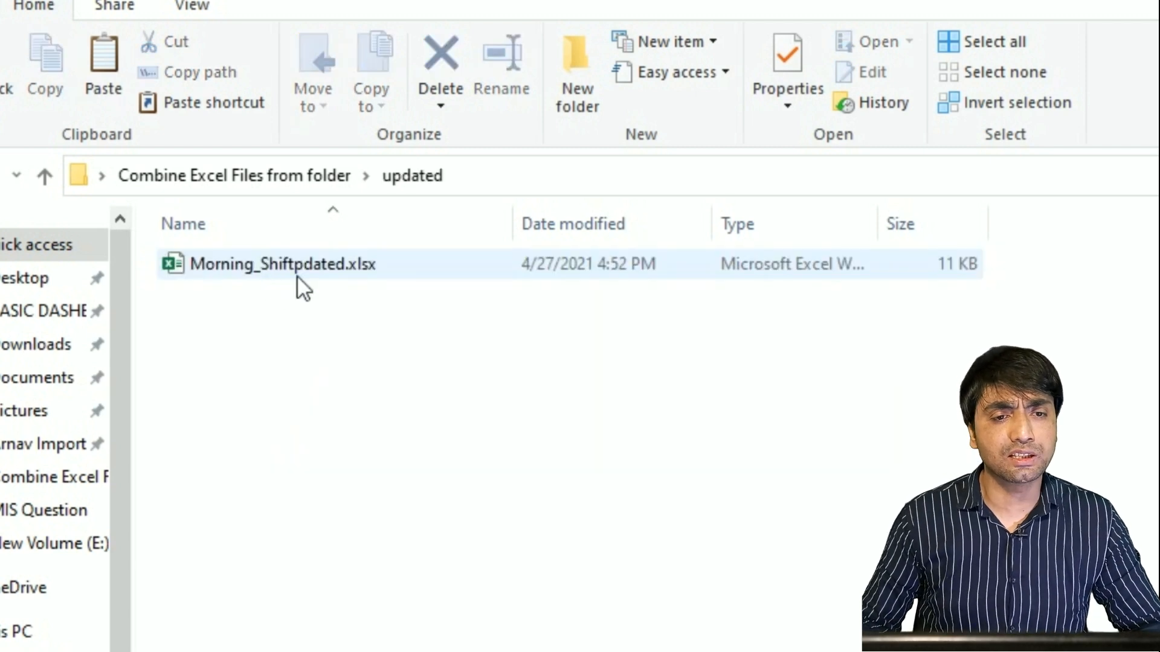
left_click(314, 268)
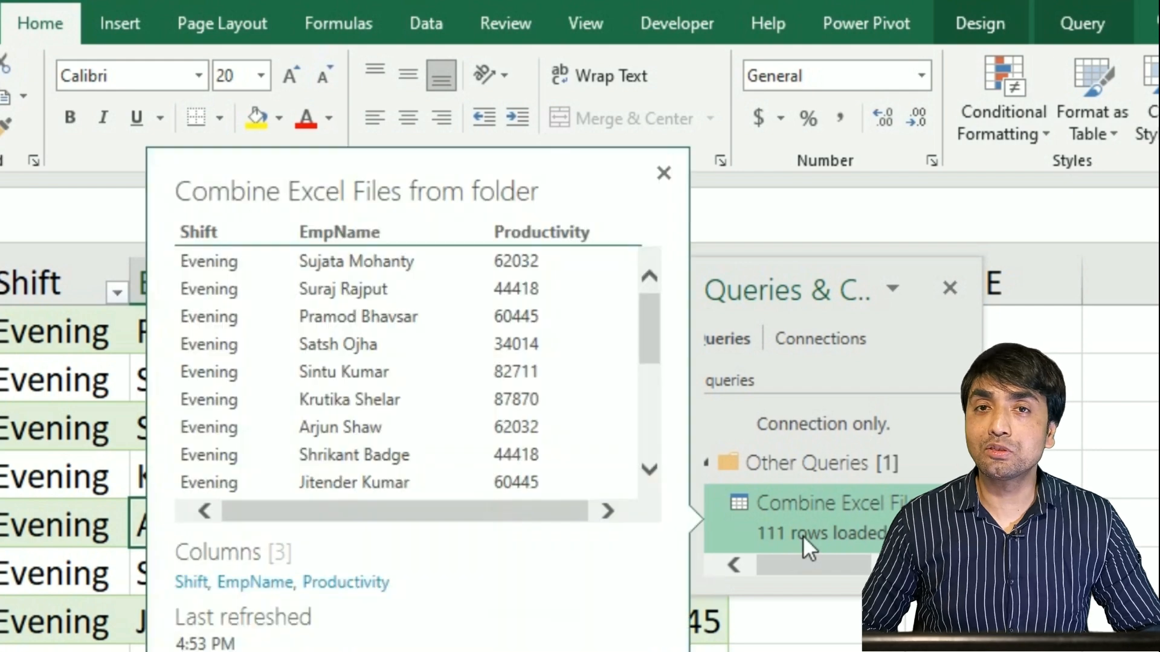
Switch to Excel and refresh the combined table to include the workbook in the updated subfolder
right_click(87, 512)
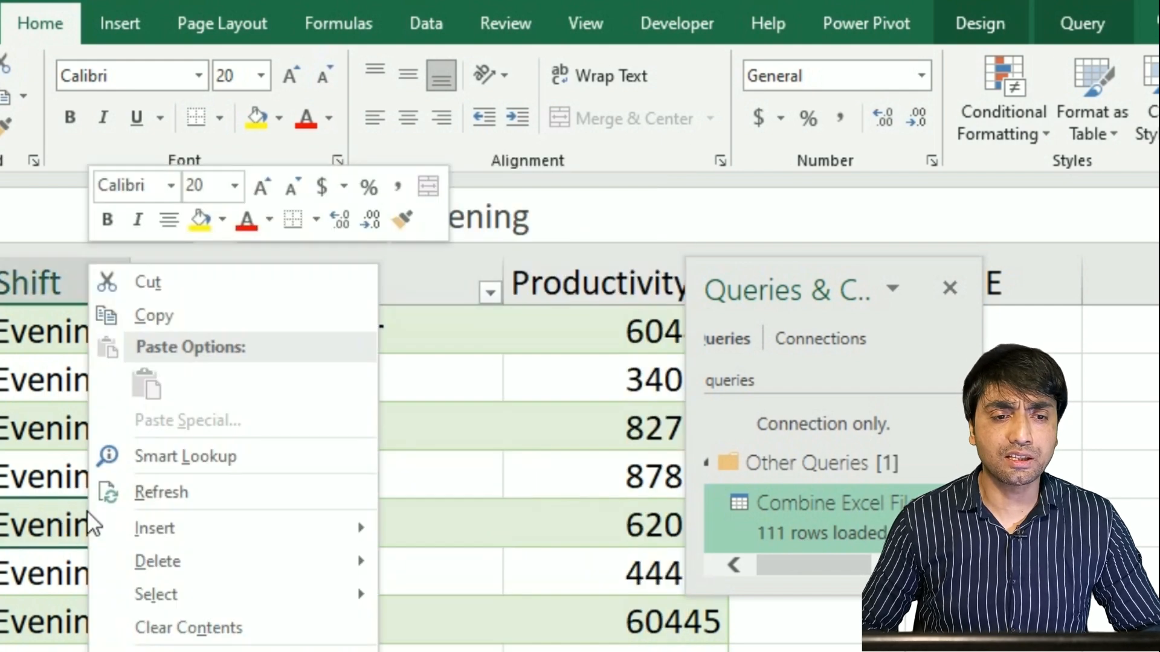
left_click(162, 502)
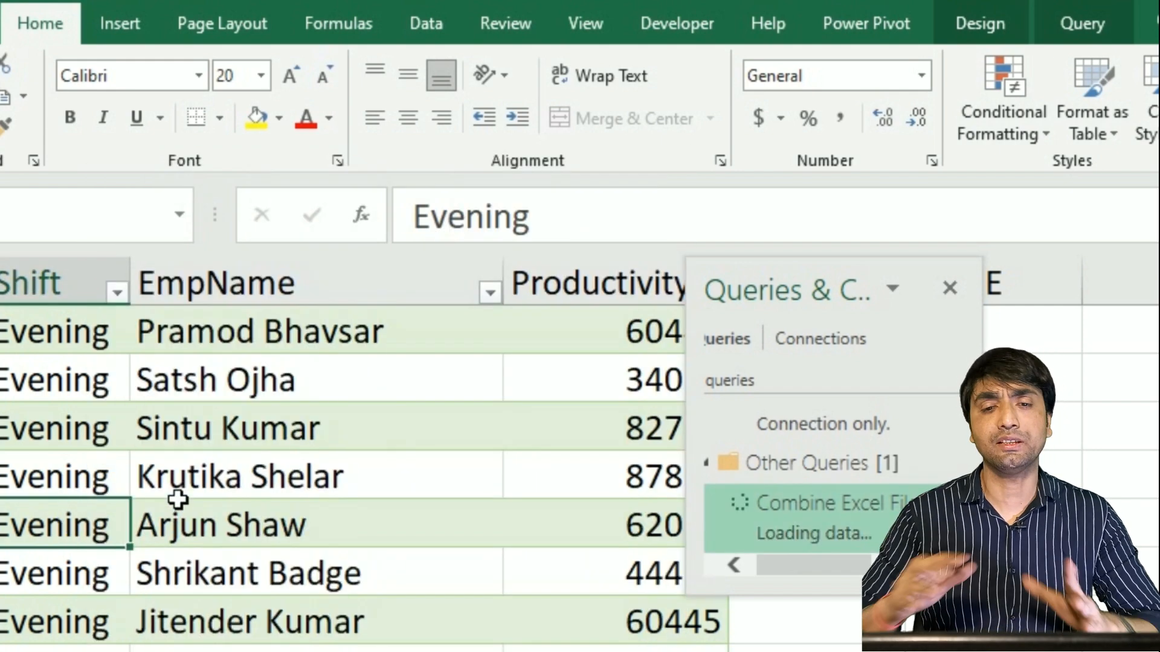